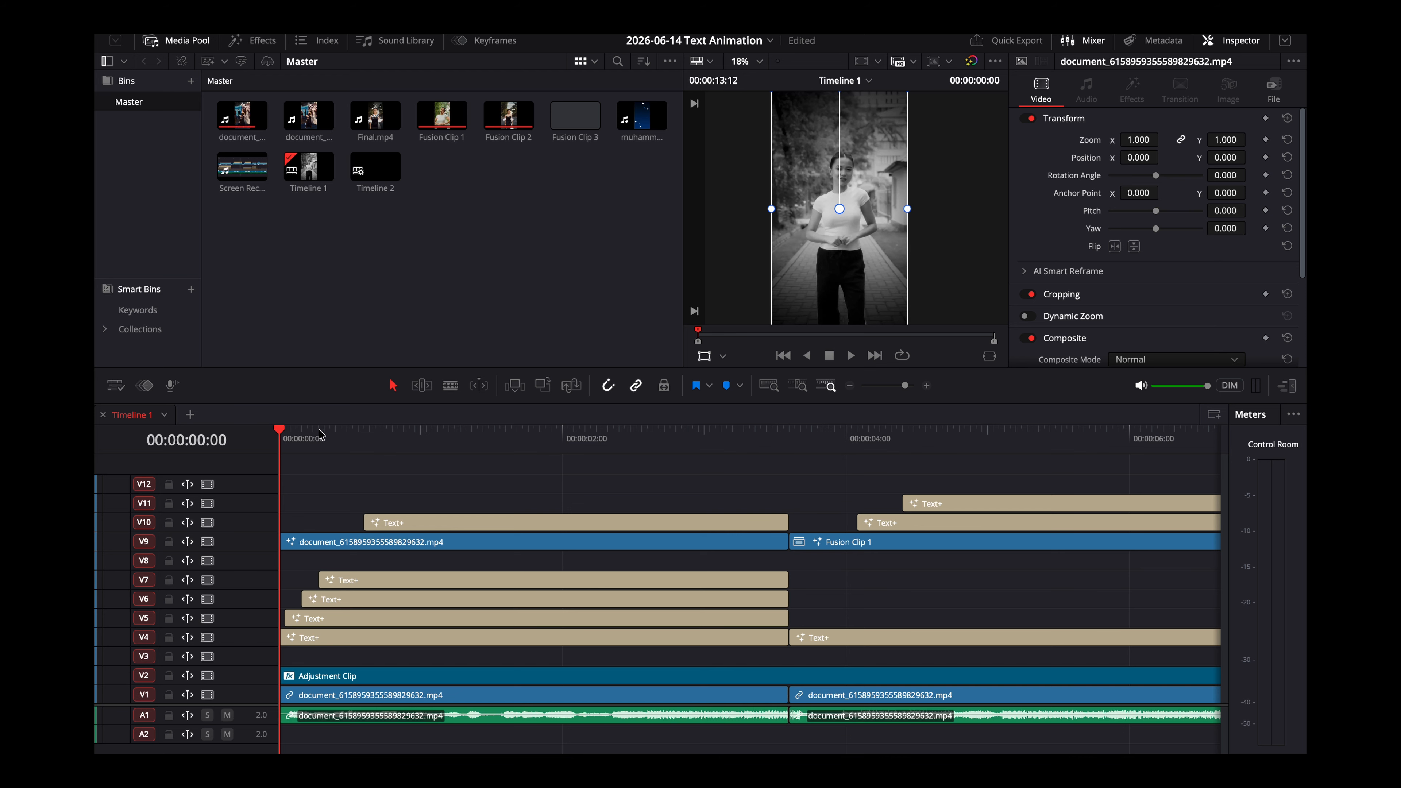
Preview the opening text composition at 00:00:01:07 in an enlarged viewer.
drag(323, 437, 460, 436)
click(838, 253)
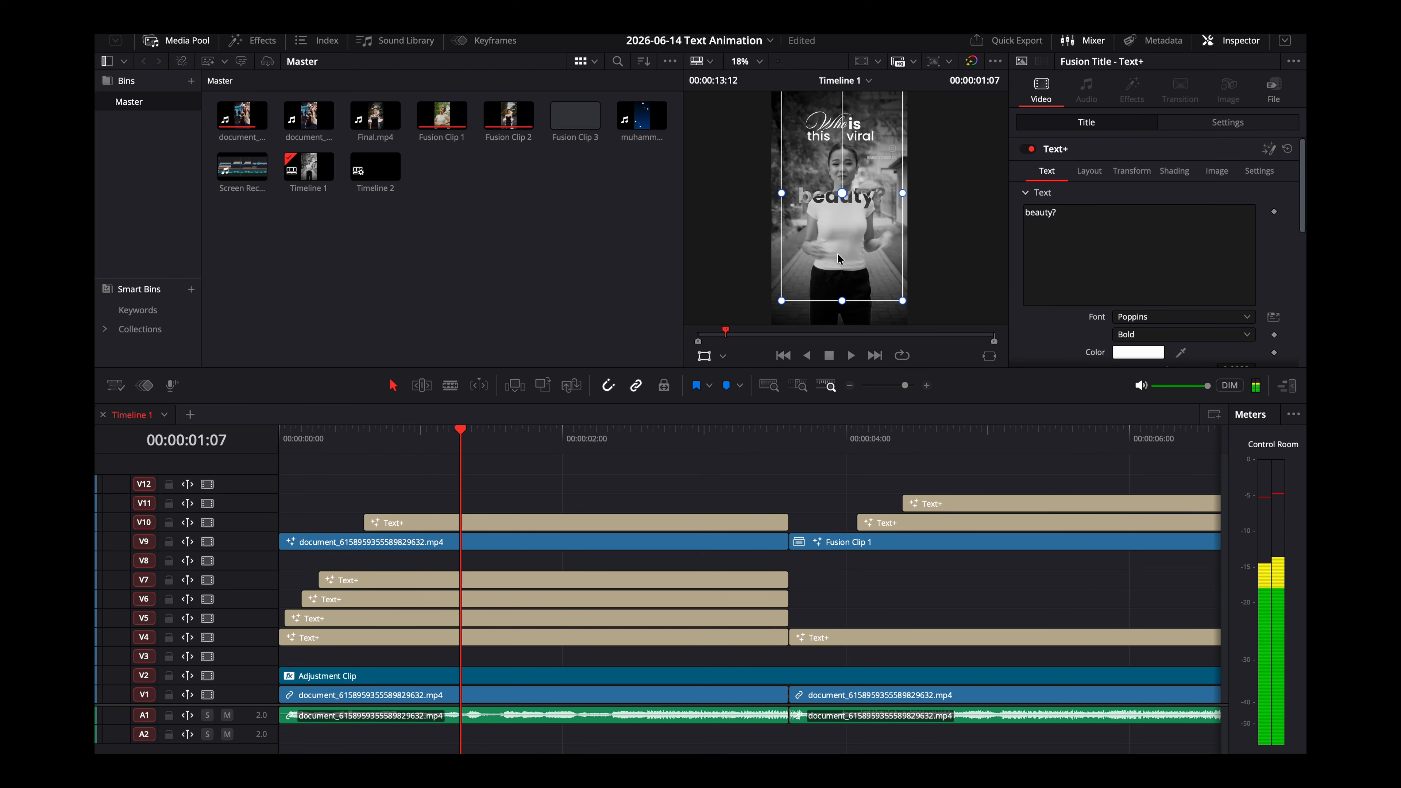
drag(696, 370, 690, 487)
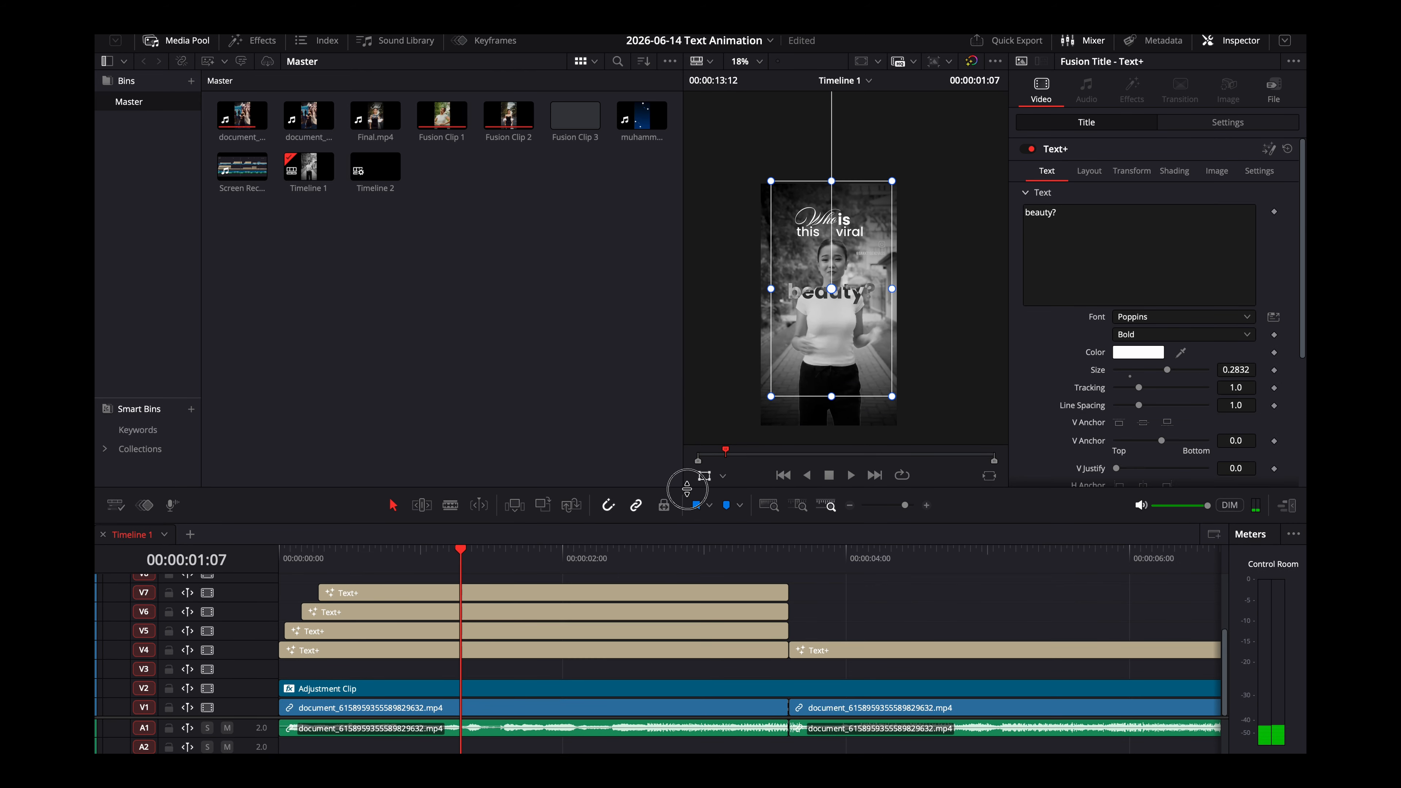
scroll(868, 308, up, 6)
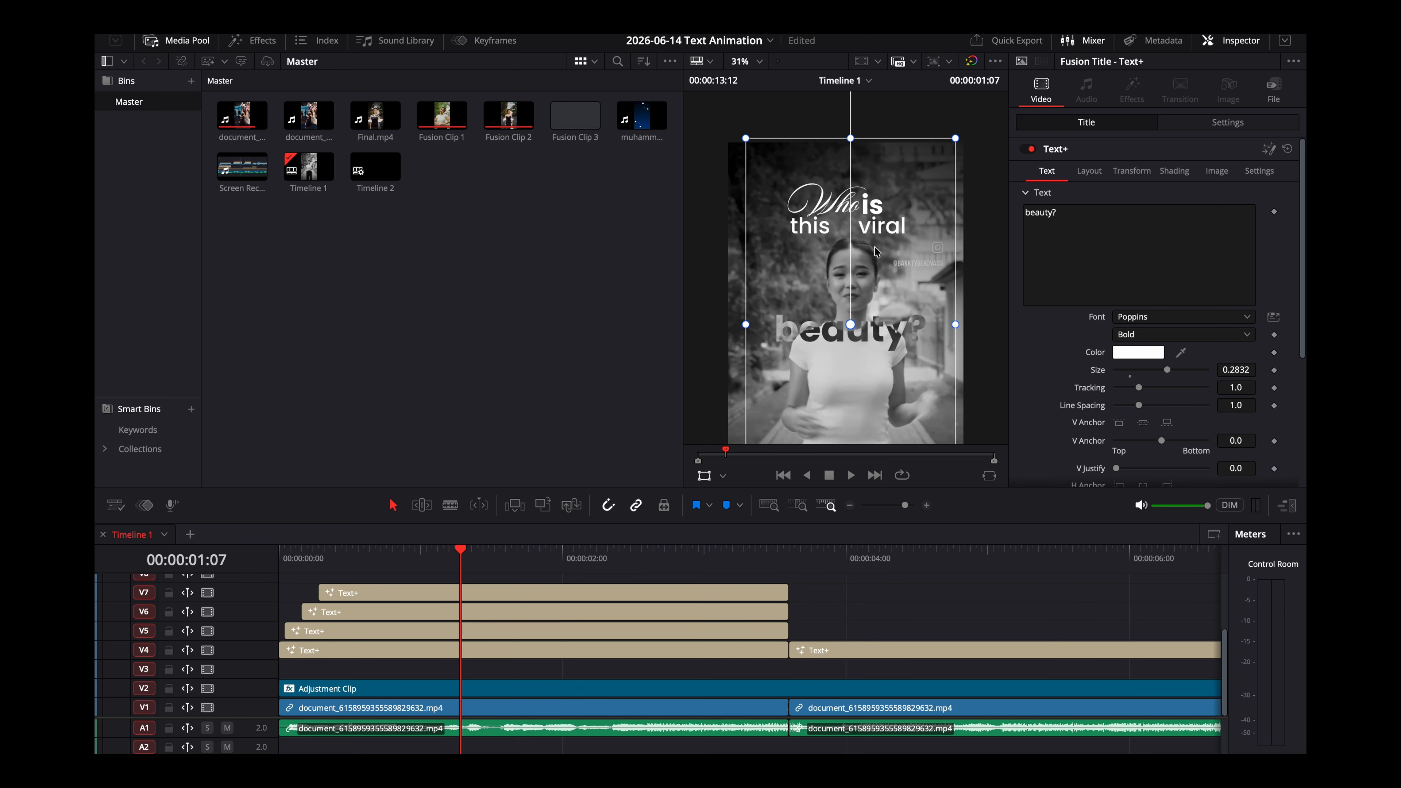
scroll(875, 249, up, 1)
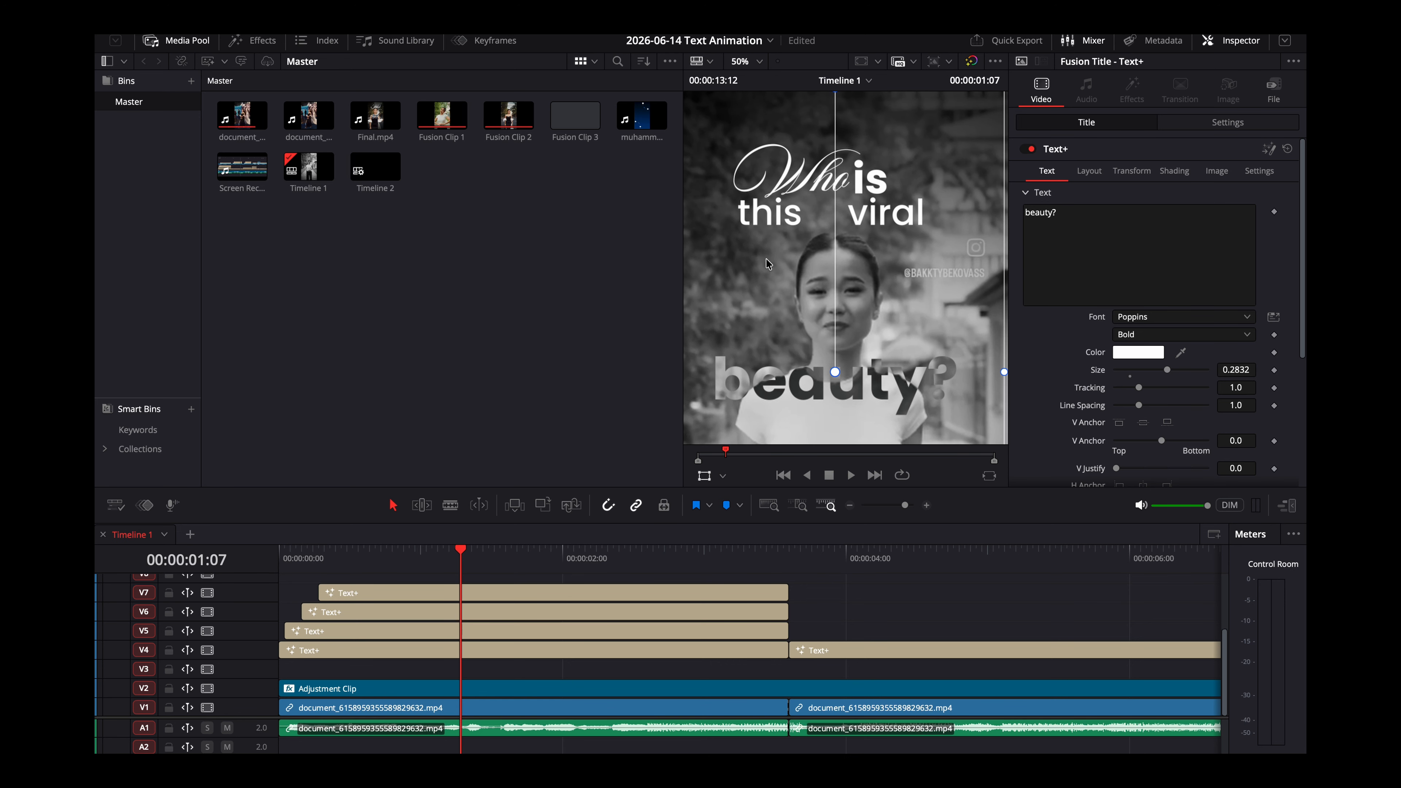
Examine the layout and Center keyframe settings of the first "Who" title on V4 at the start of its animation.
click(311, 653)
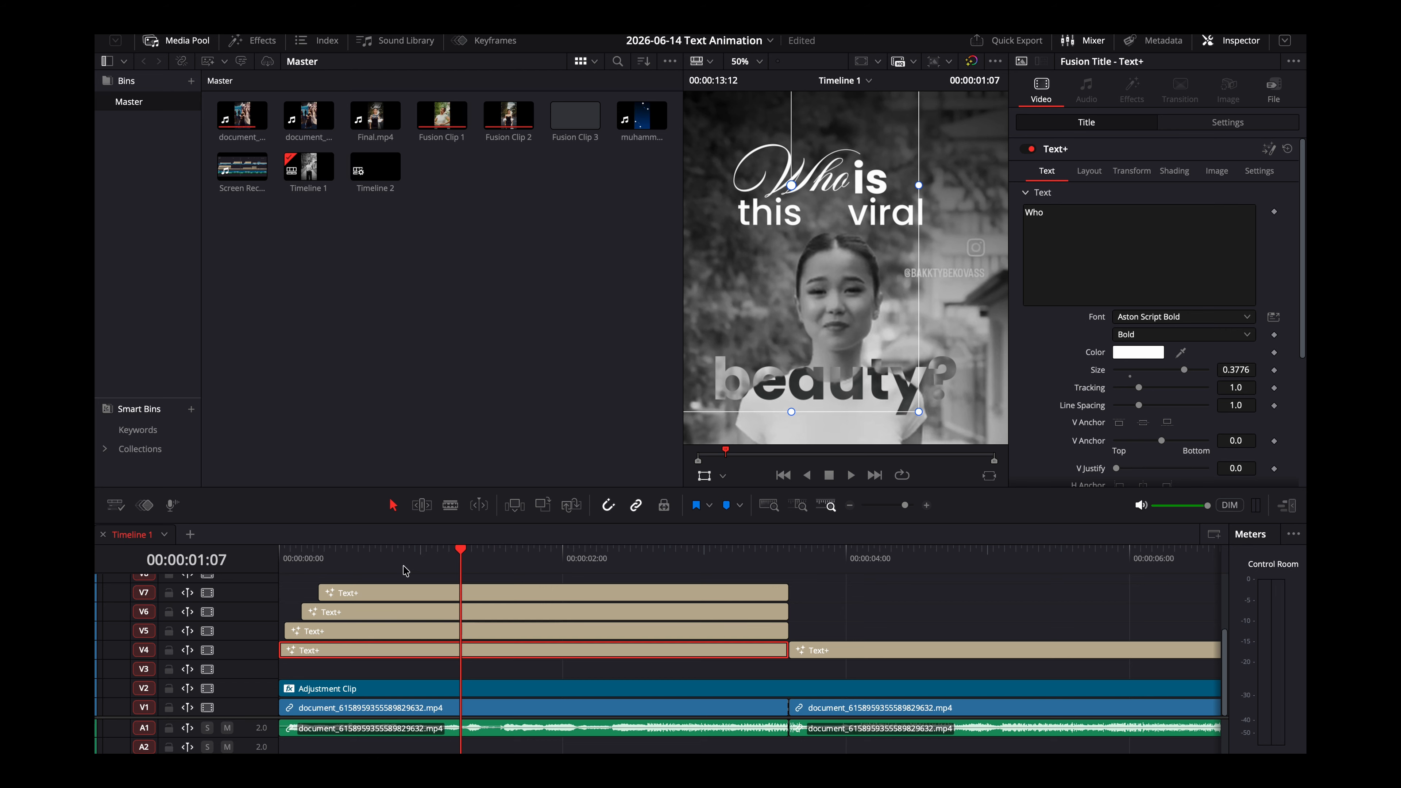
drag(406, 569, 342, 557)
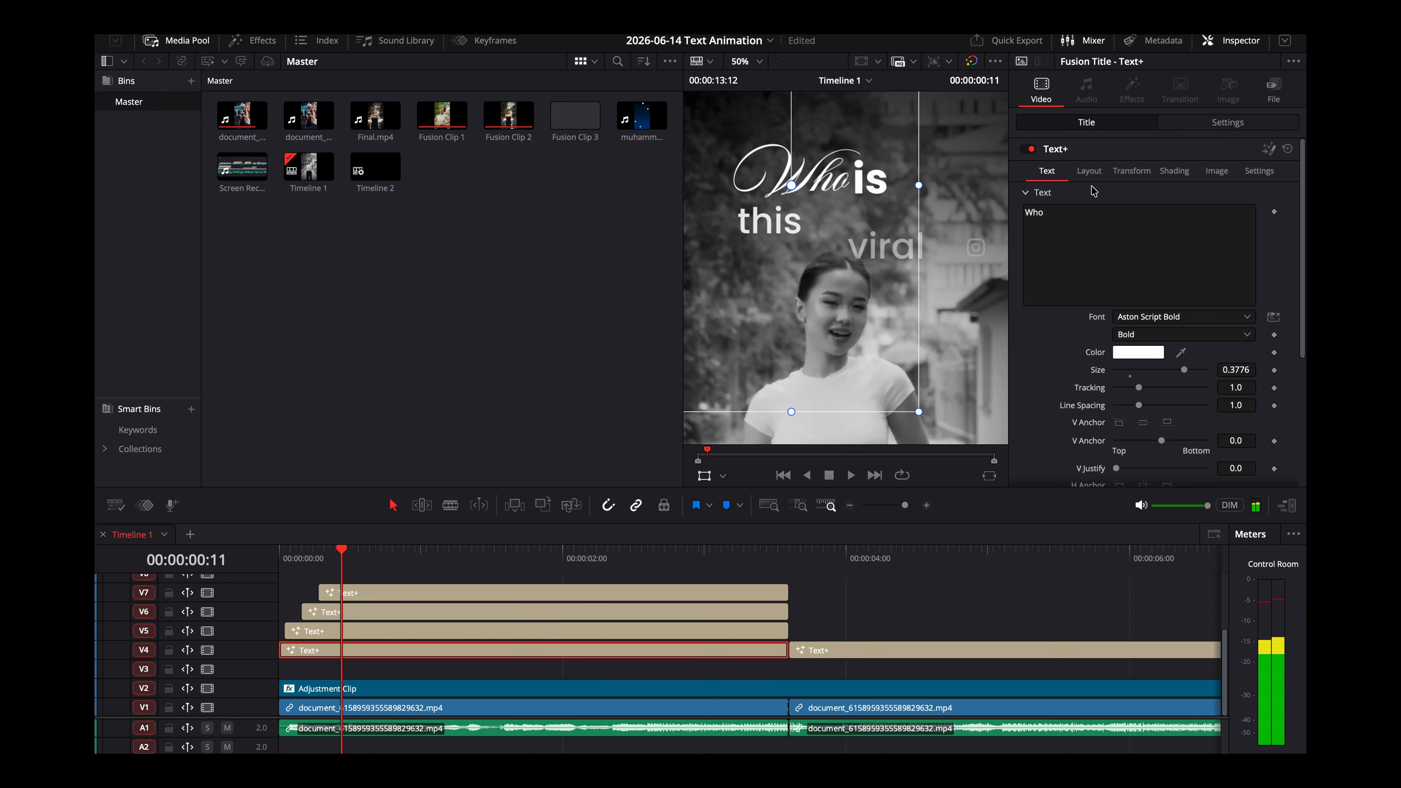
click(1090, 171)
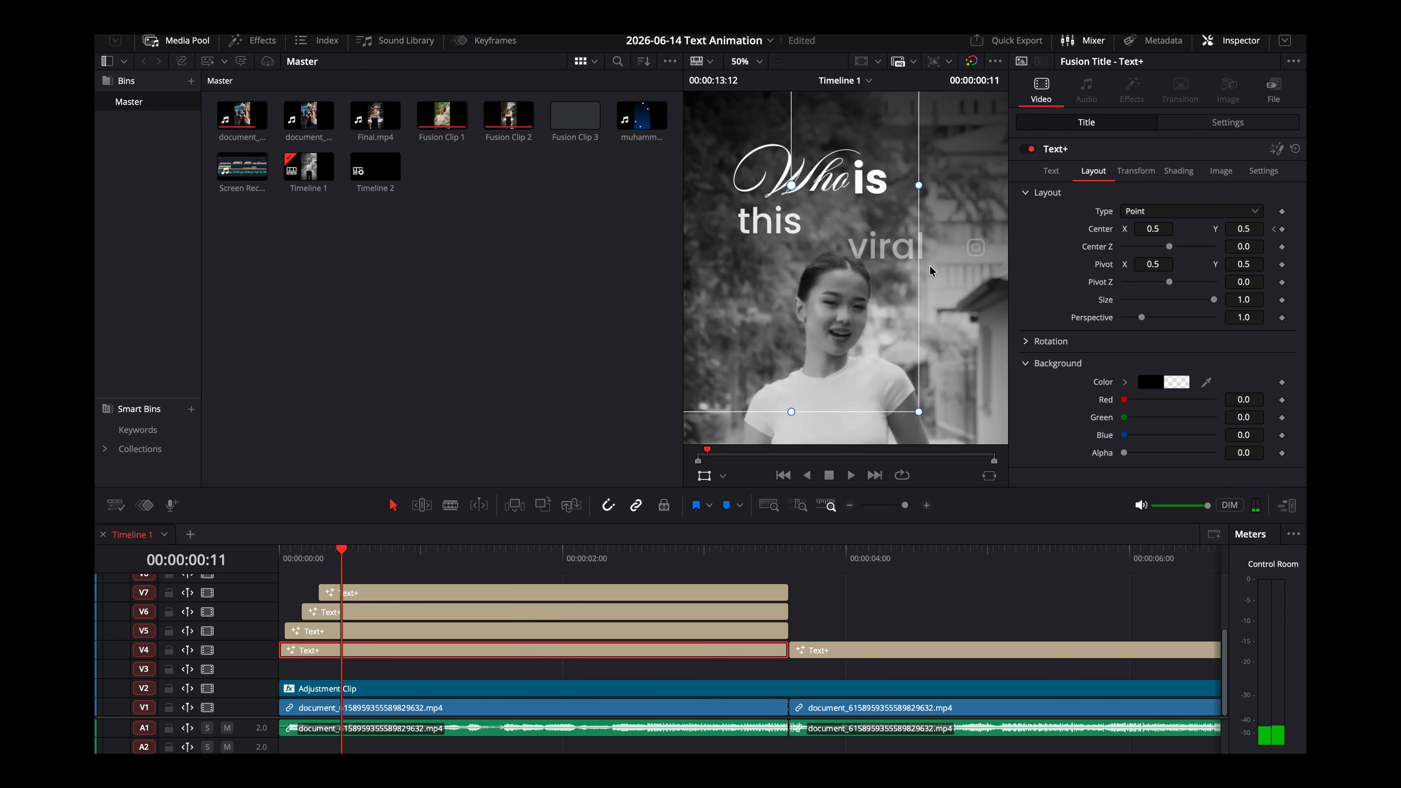
click(1277, 150)
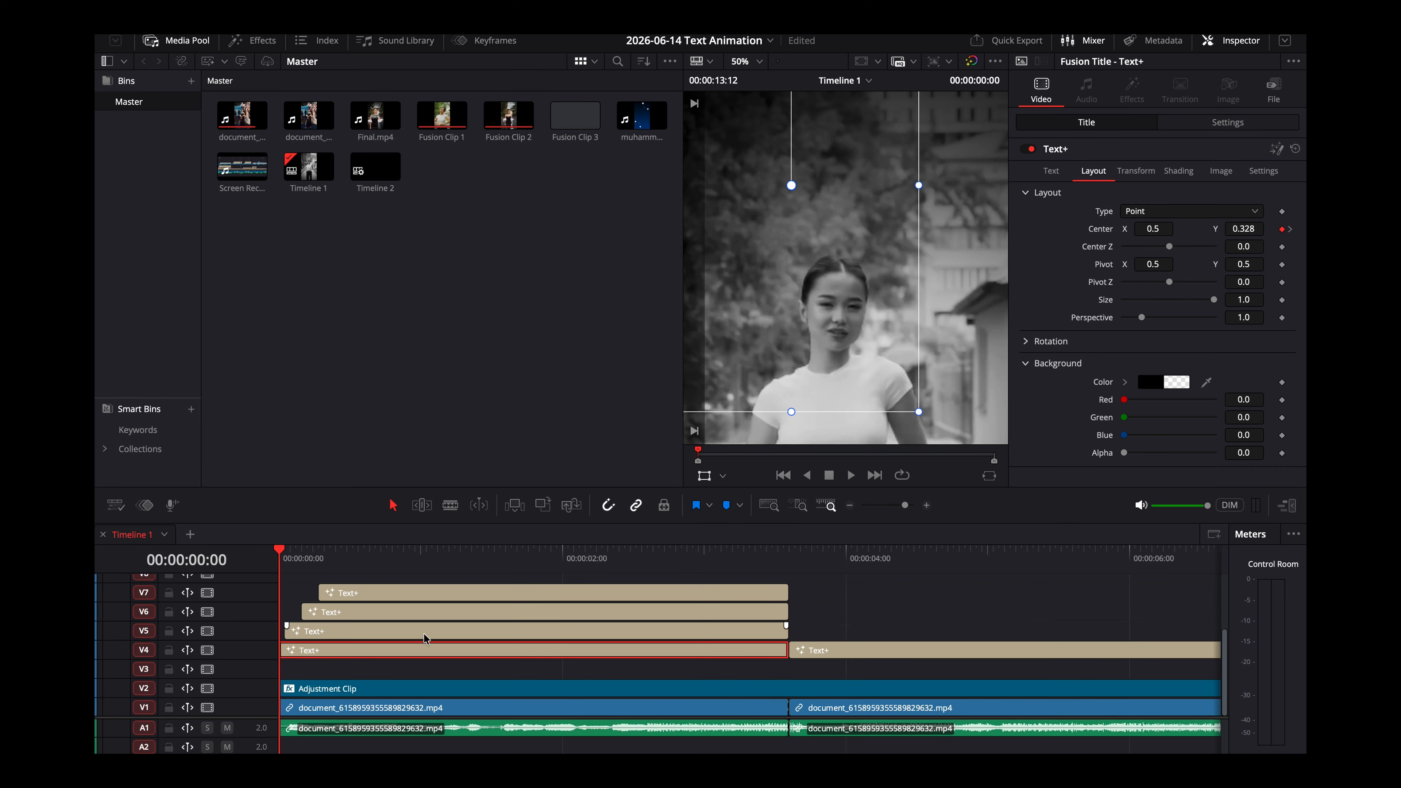
Examine the title composition at 00:00:01:22 across the whole edit and inspect the "viral" title on V7.
key(super+minus)
key(super+minus)
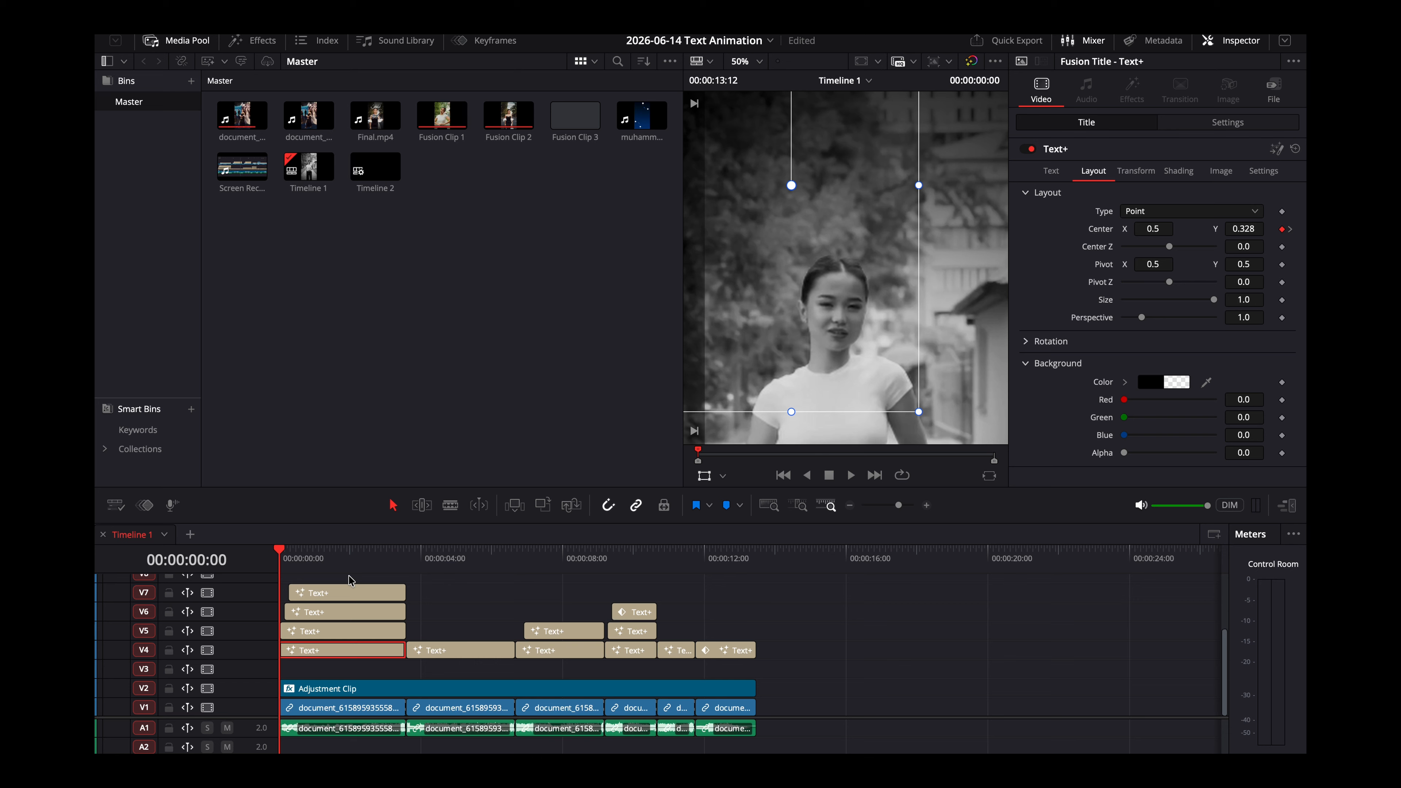
drag(282, 569, 346, 556)
scroll(783, 309, down, 5)
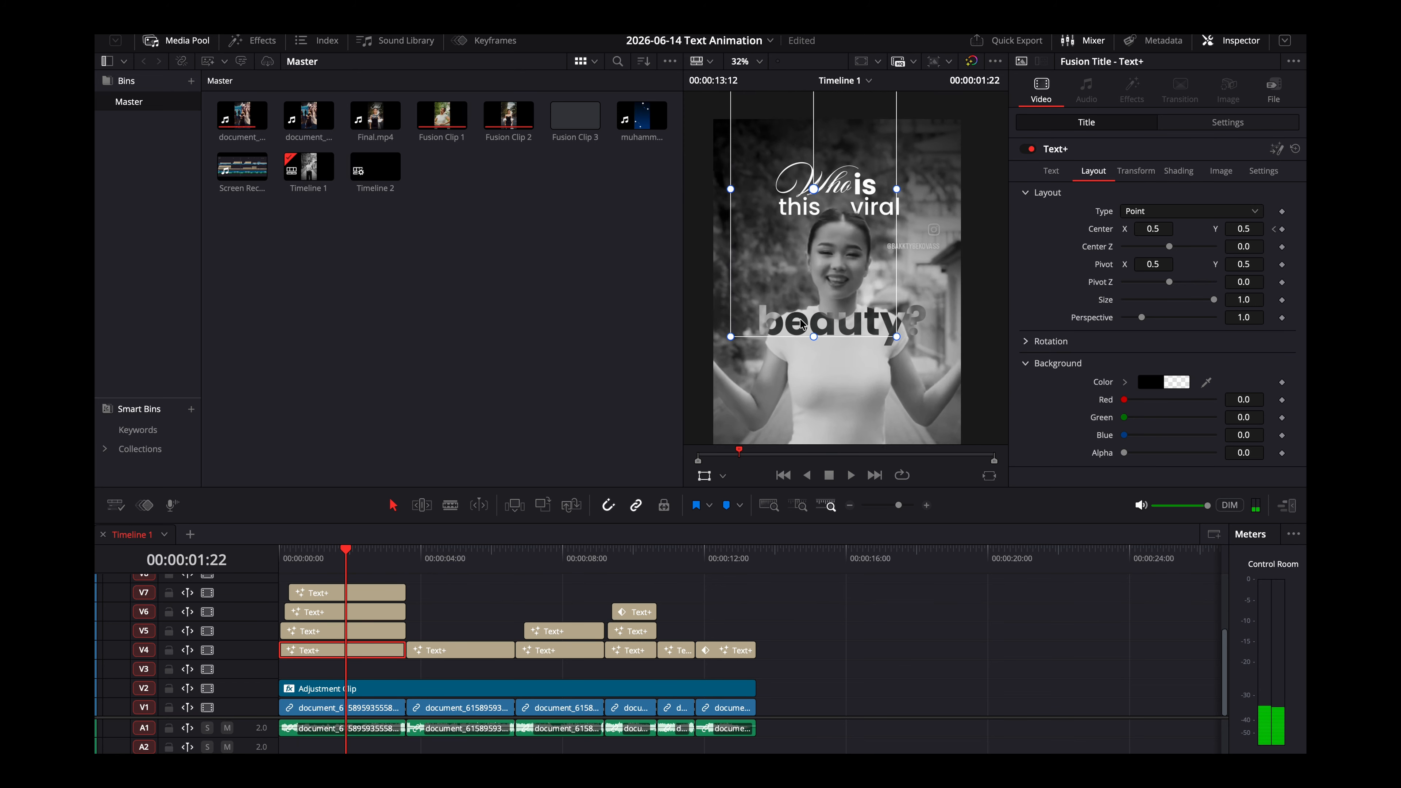
scroll(801, 318, up, 5)
scroll(802, 322, down, 2)
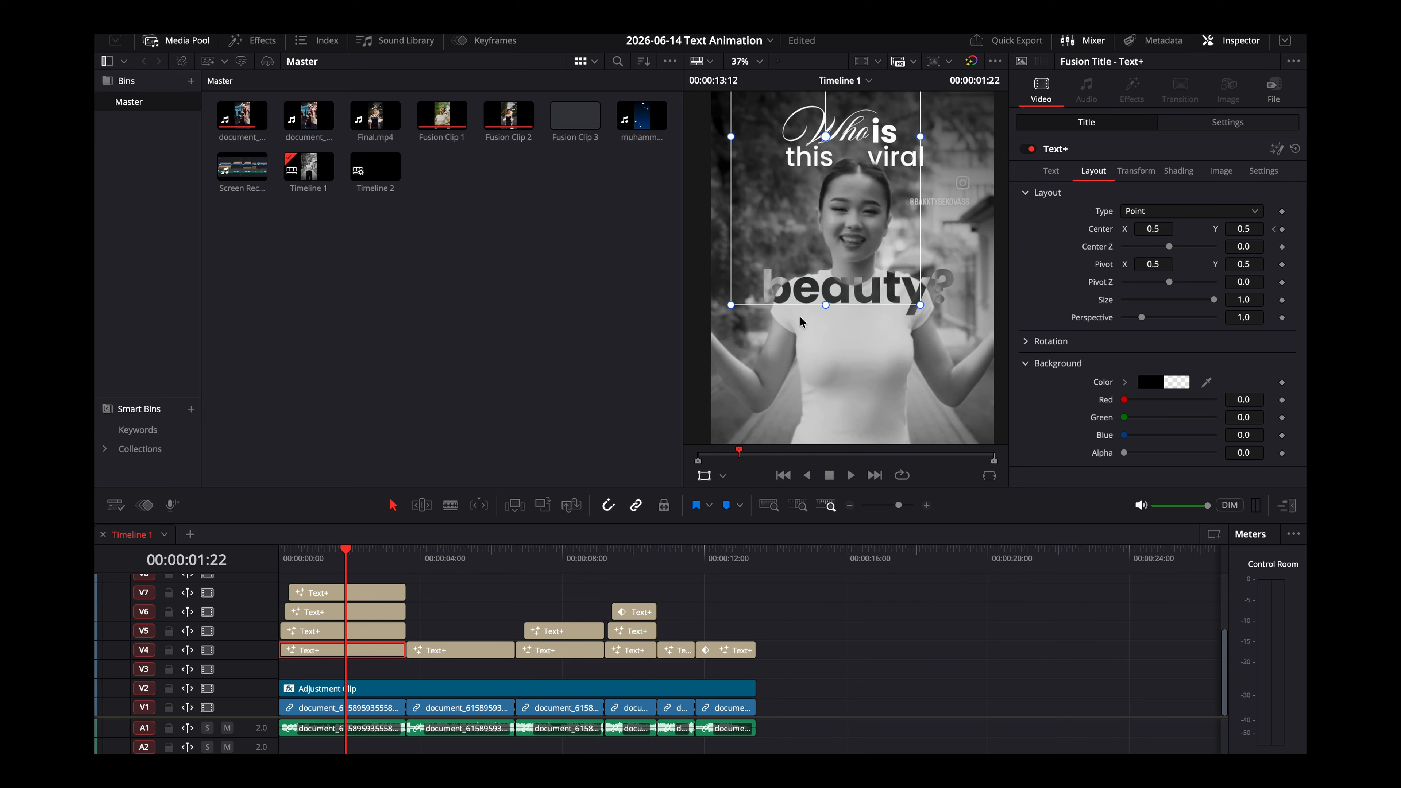
click(341, 588)
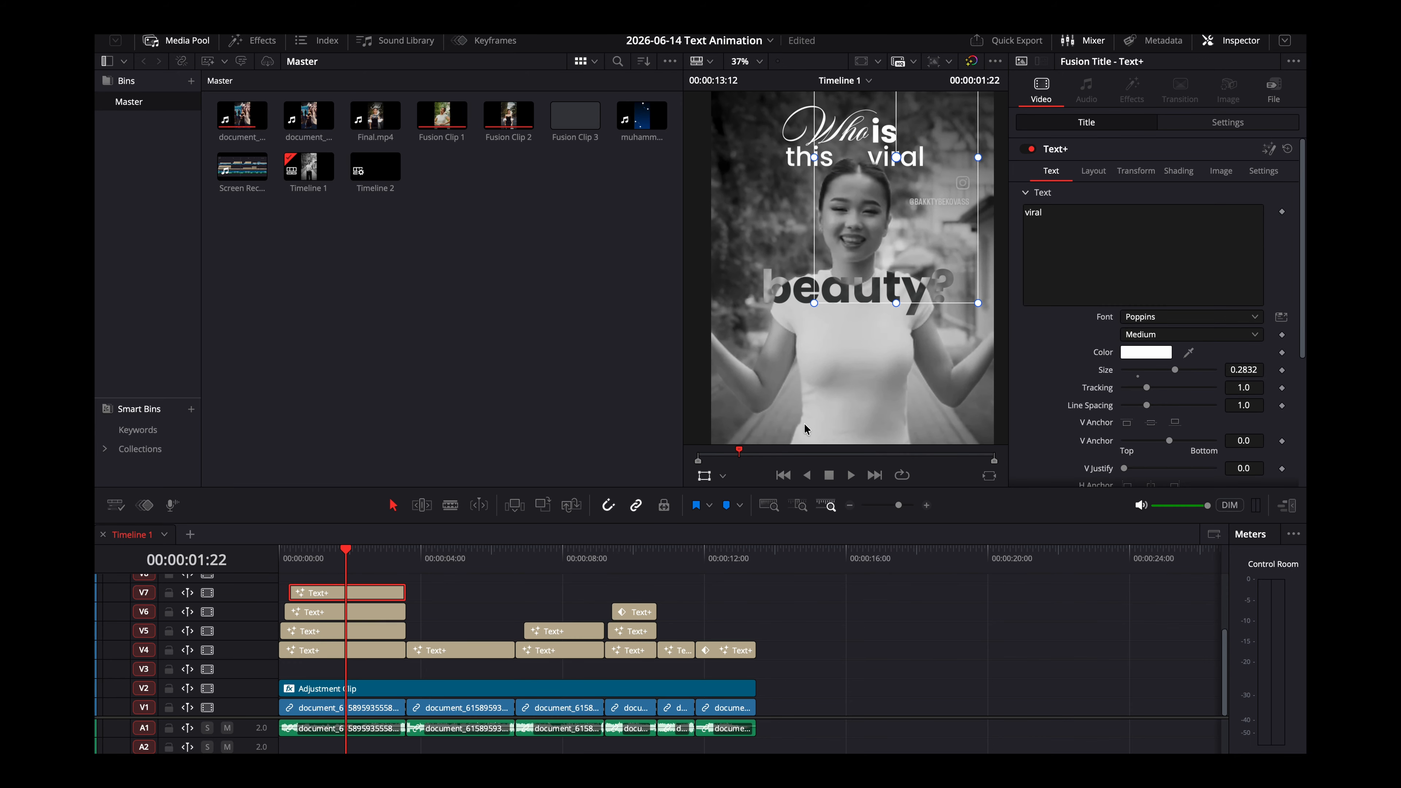
scroll(385, 623, up, 4)
Try the Normal composite mode on the "beauty?" title on V10, and restore it to Difference.
click(362, 616)
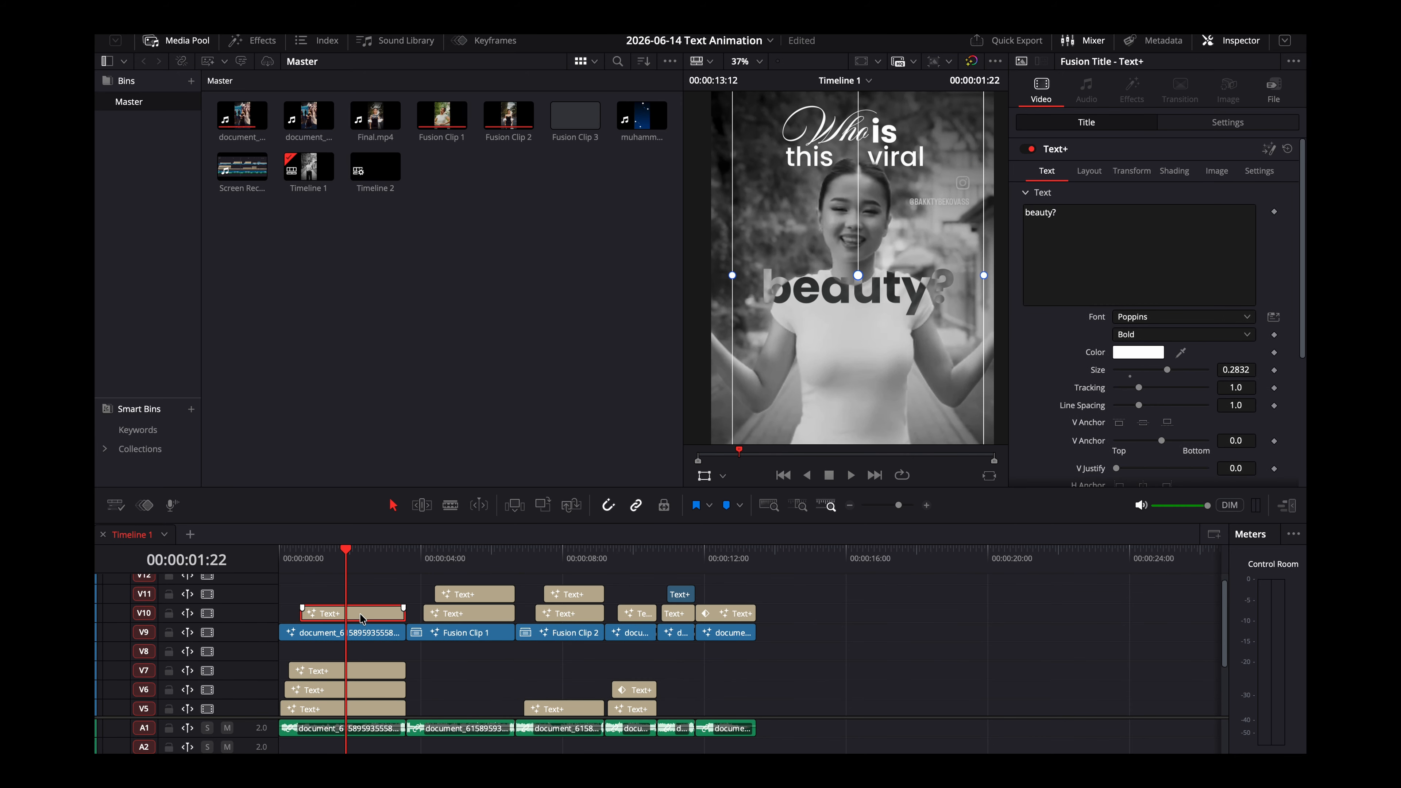
click(1235, 120)
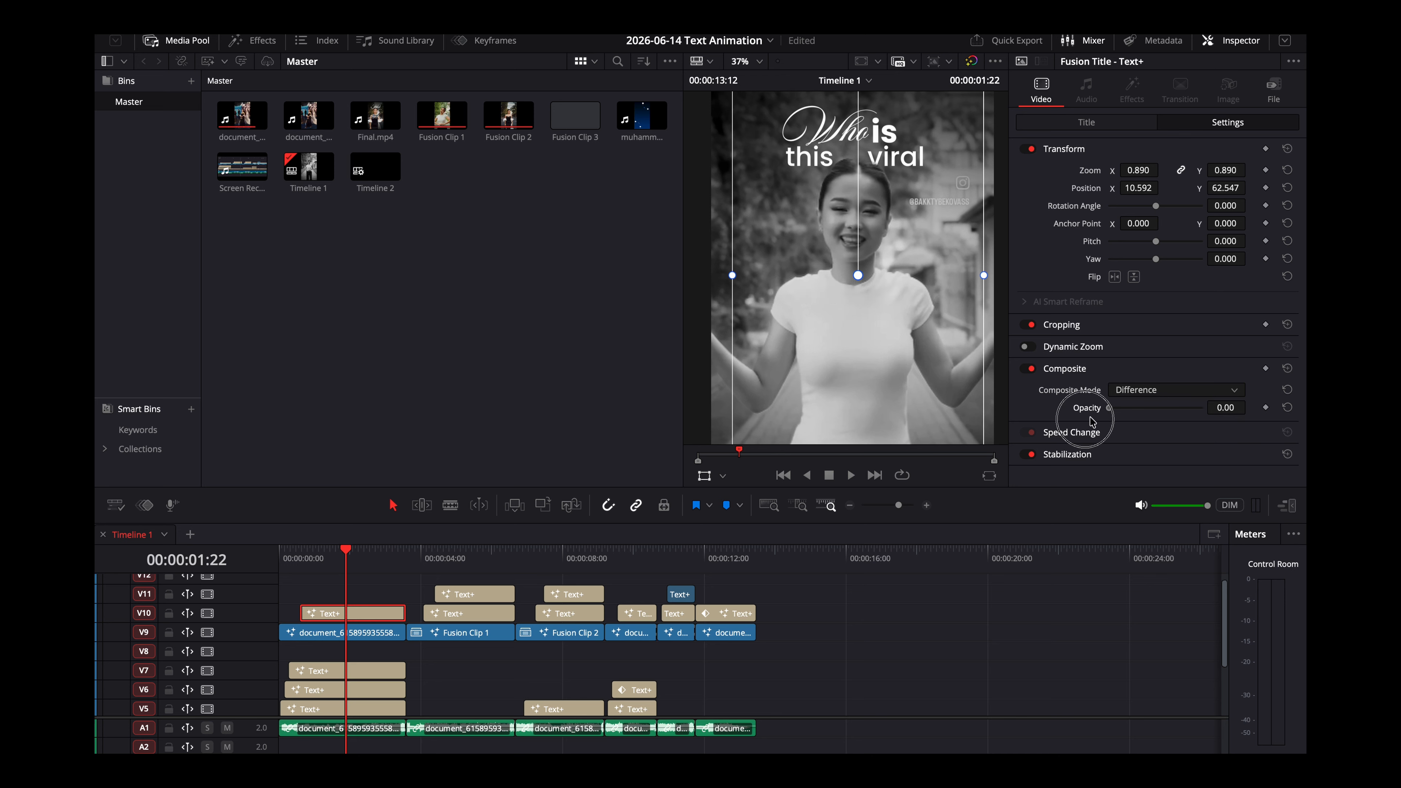
click(1199, 393)
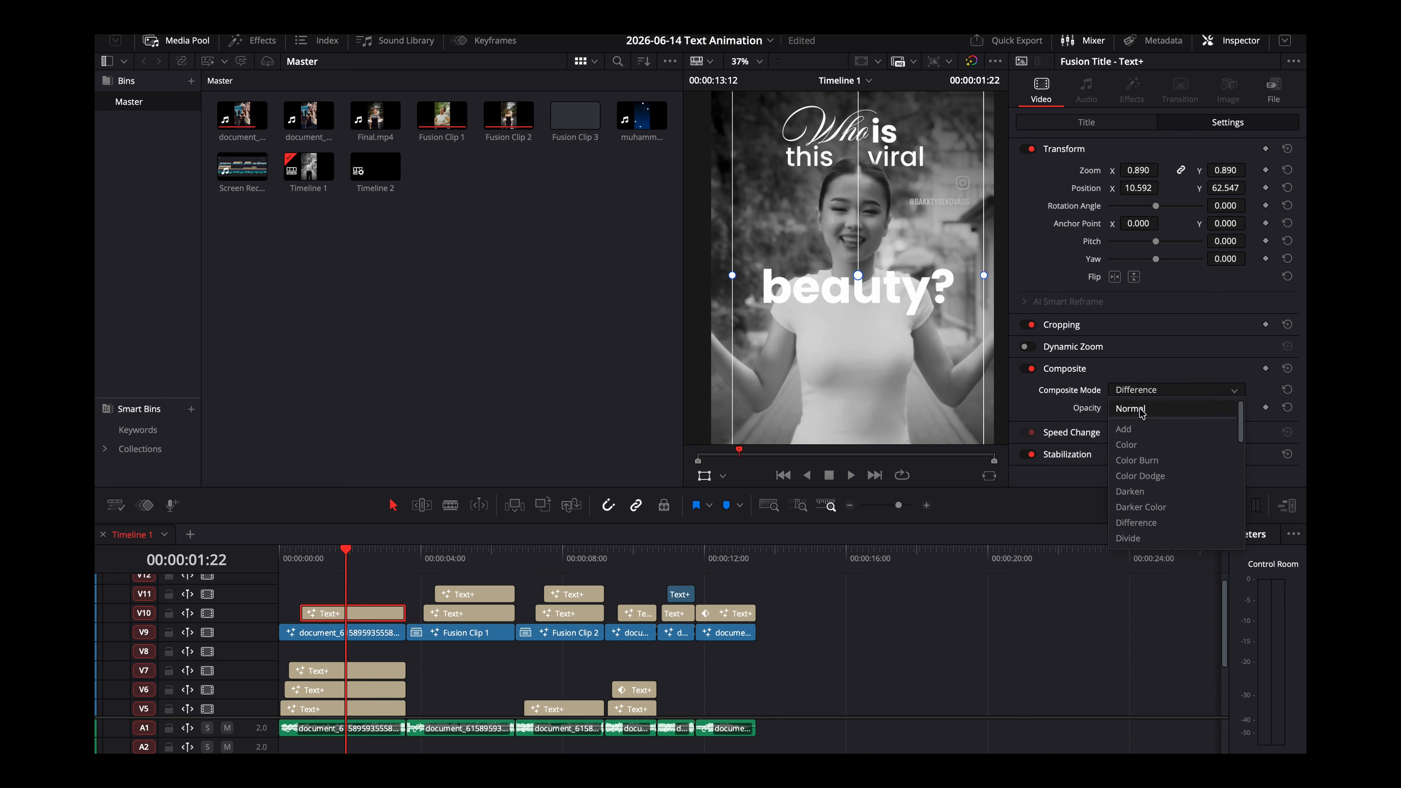
click(1131, 408)
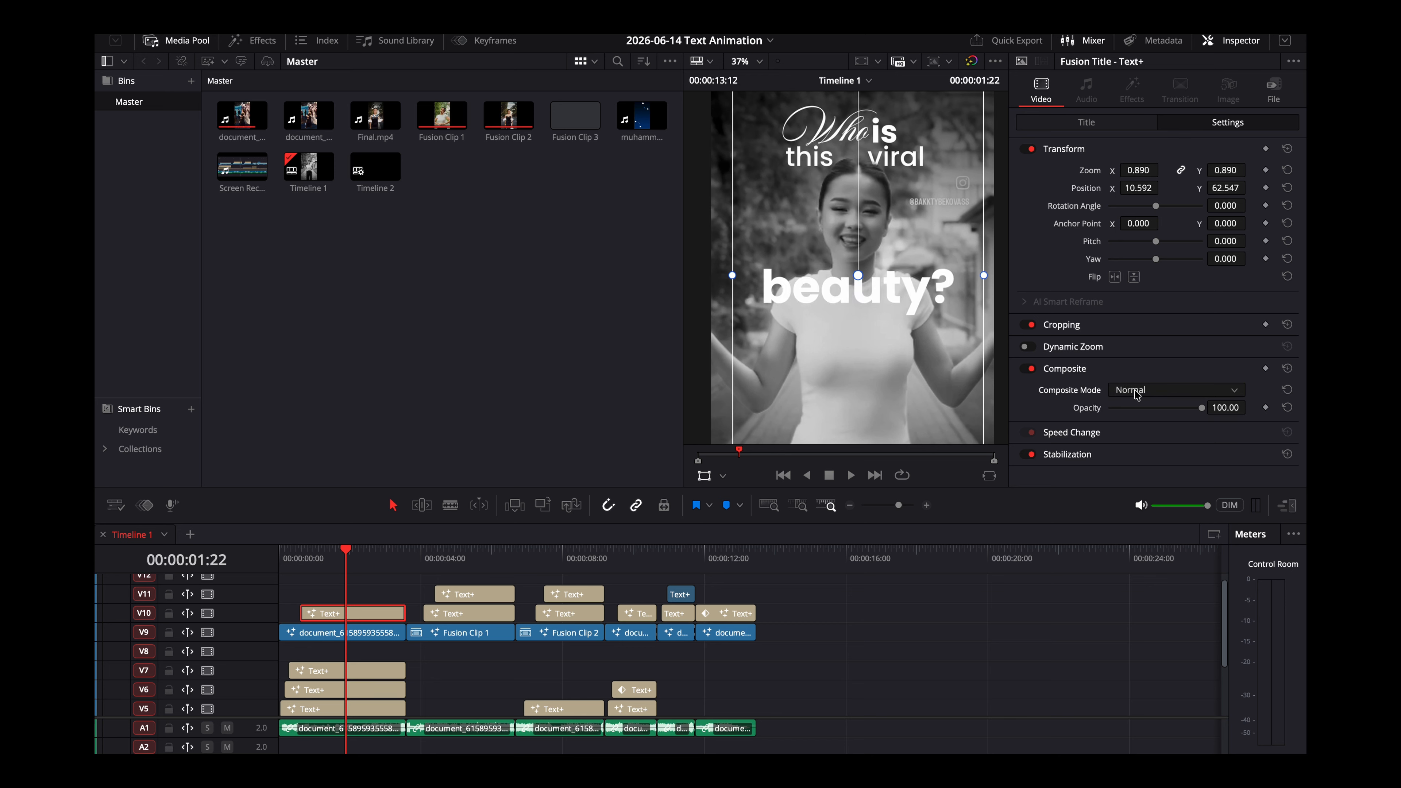
click(1137, 393)
click(1137, 520)
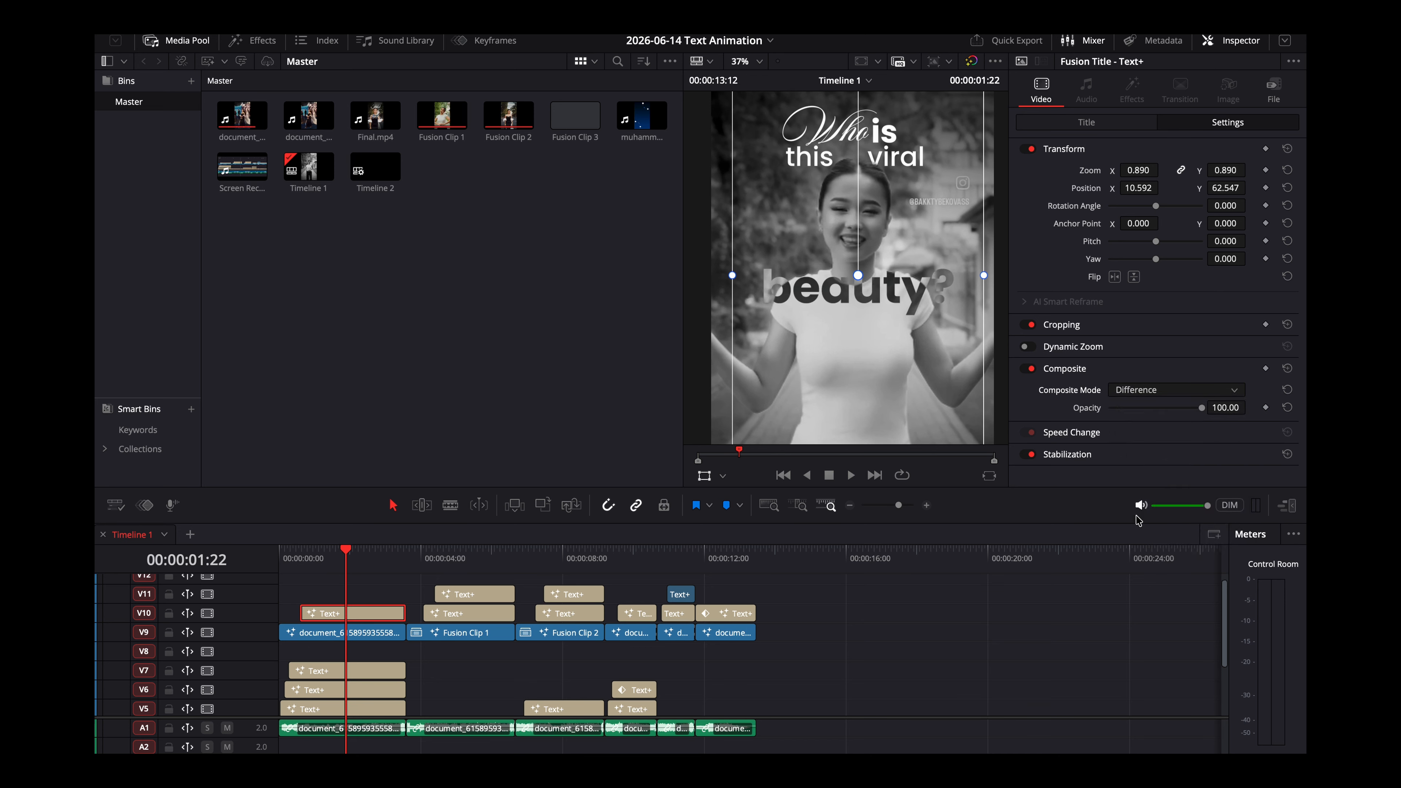
Play the opening title animation from the timeline's start and return the playhead to 00:00:00:00.
drag(313, 557, 256, 560)
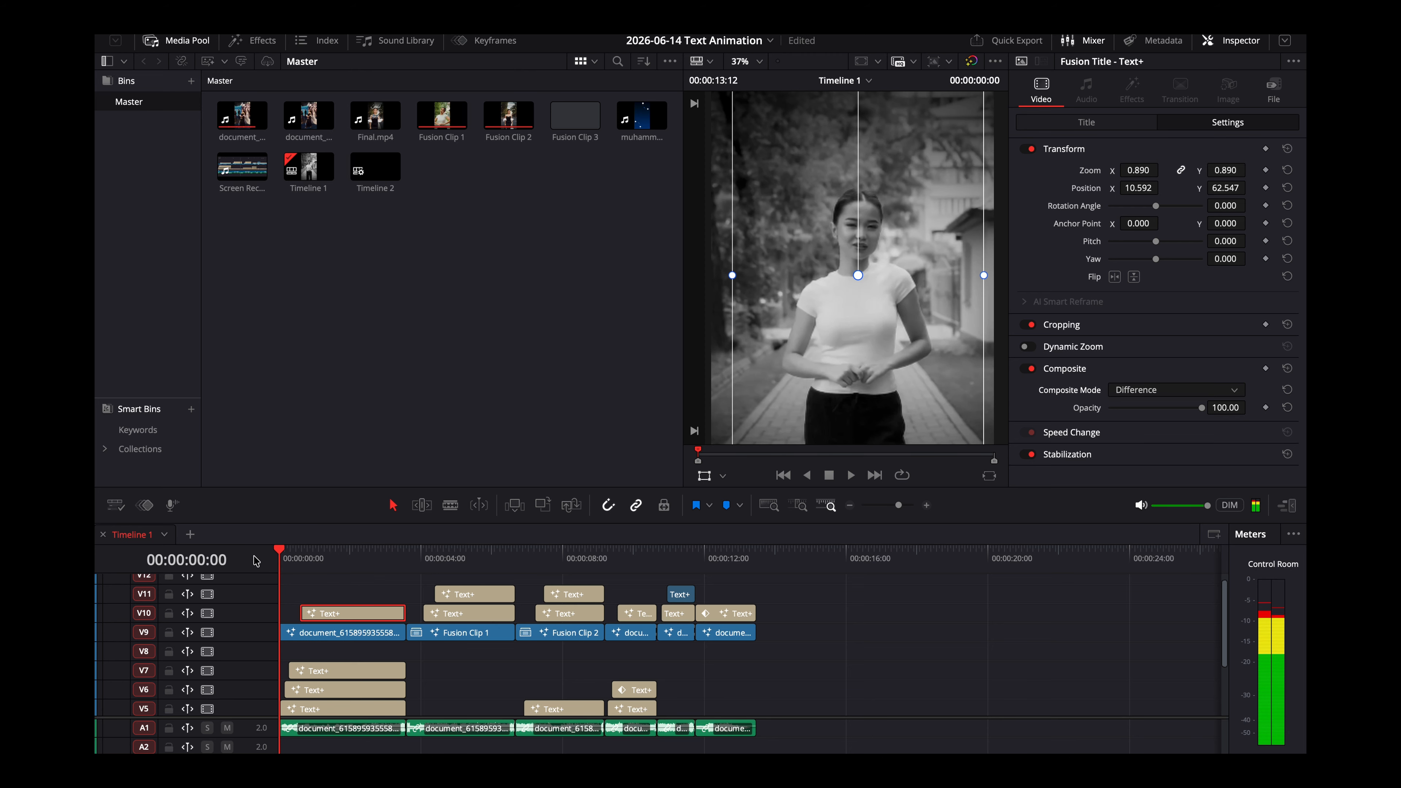
key(space)
key(space)
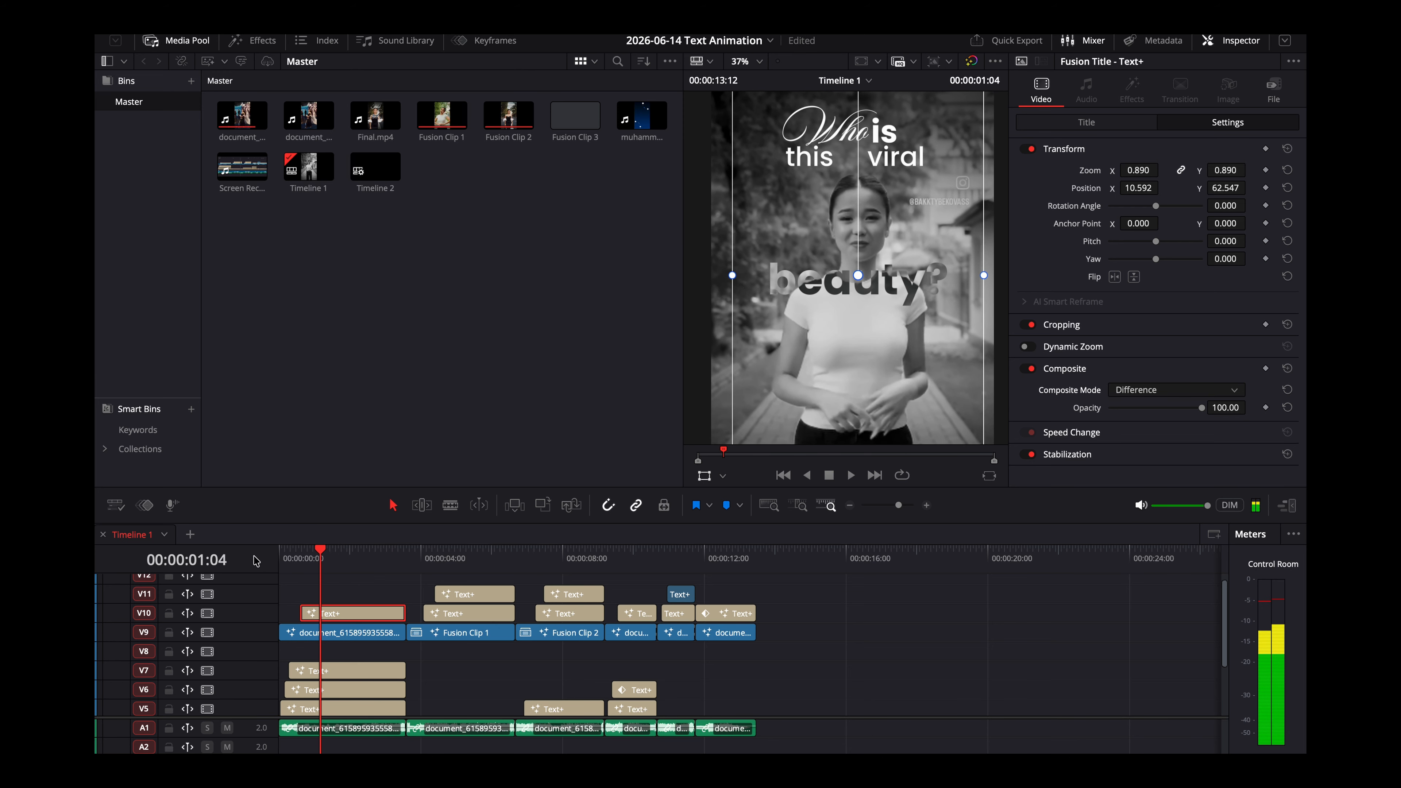
click(288, 560)
drag(287, 558, 280, 559)
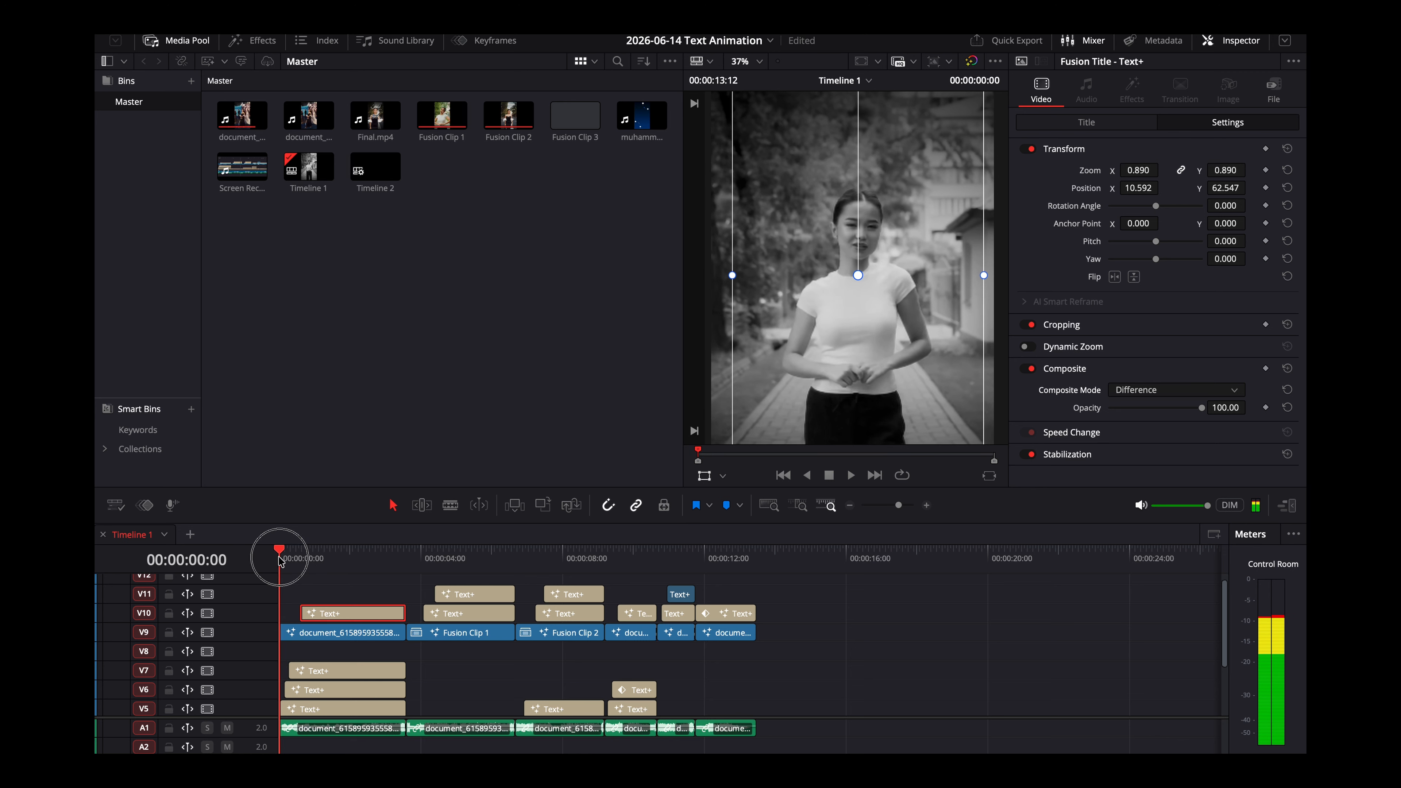
Review the shading opacity keyframes of the first Text+ title on V5 by stepping through them.
click(325, 710)
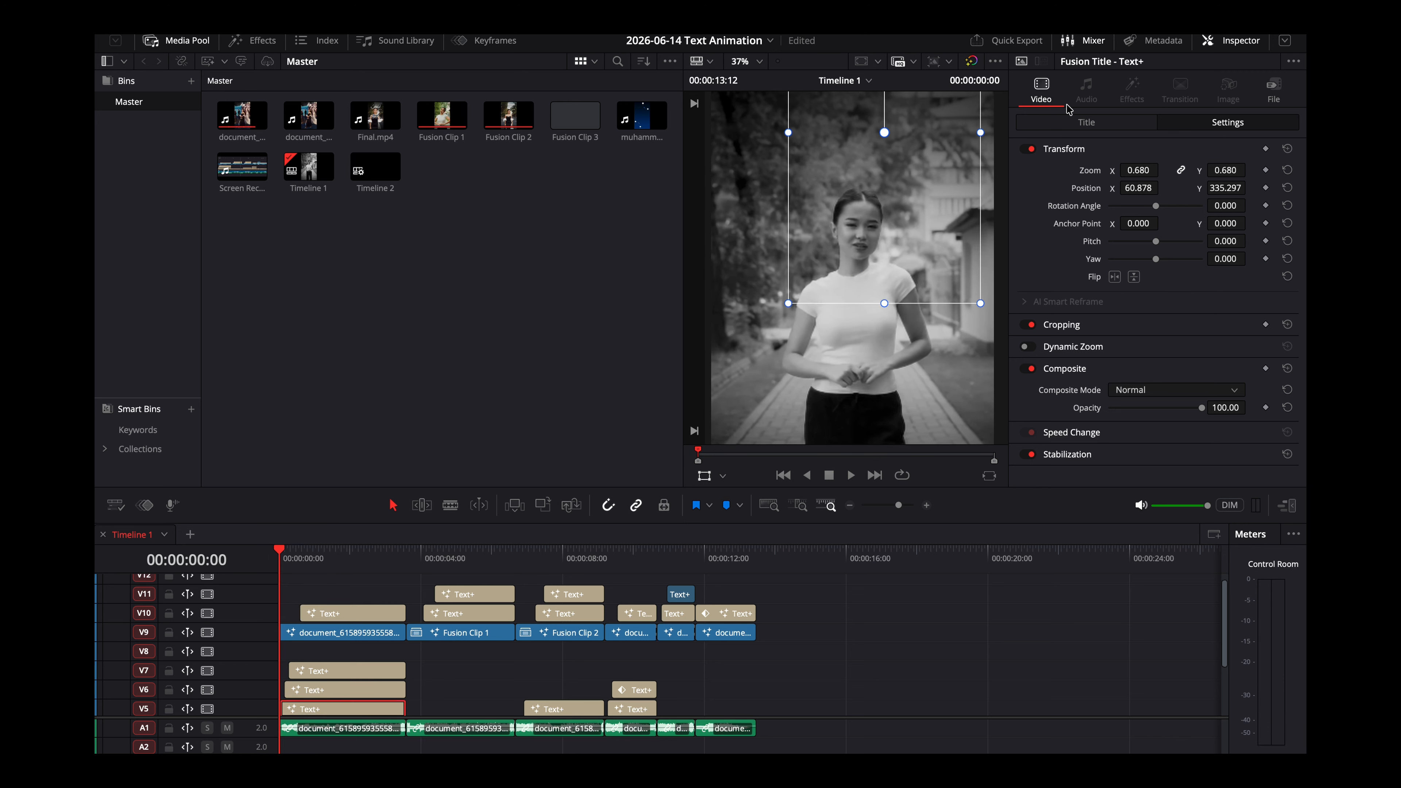
click(1073, 121)
click(1178, 172)
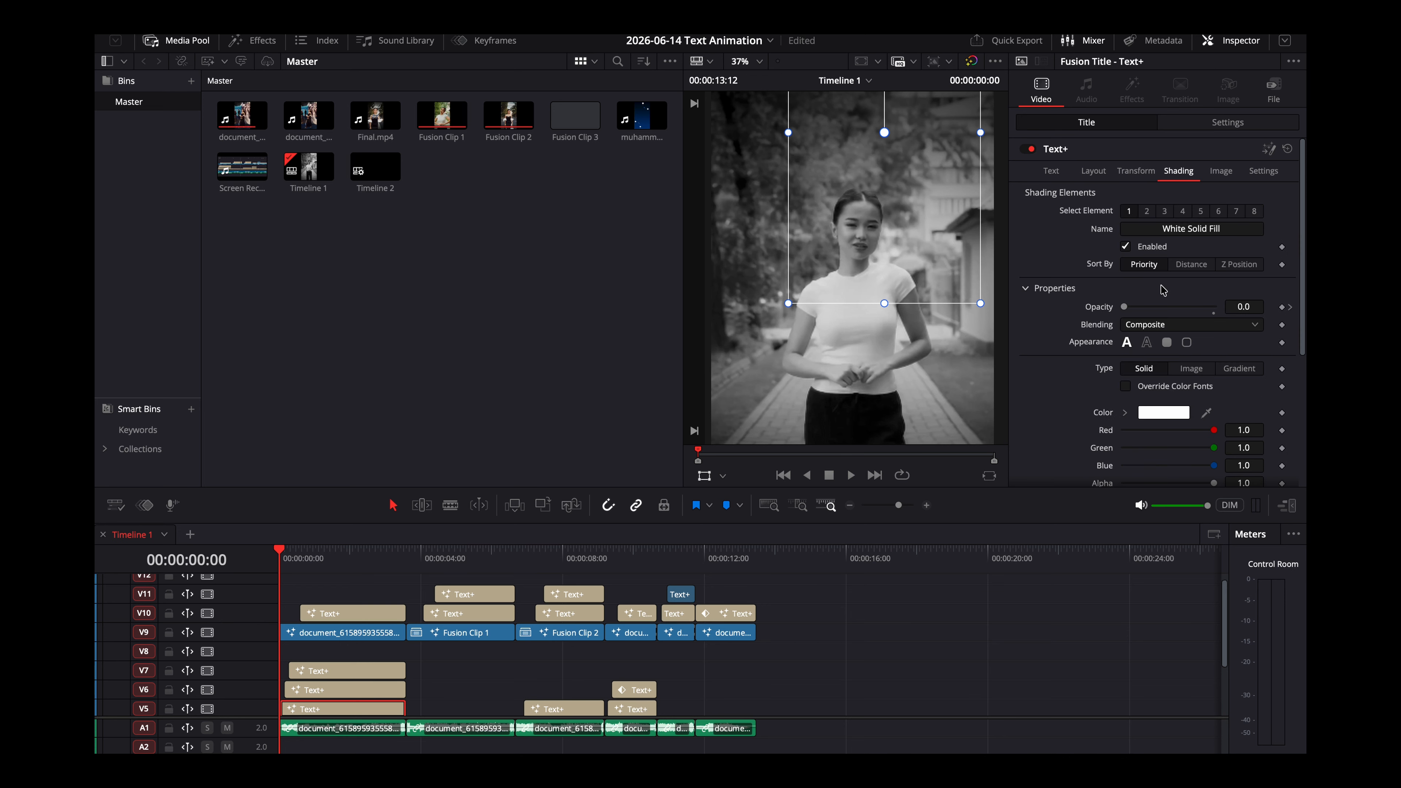
click(1291, 308)
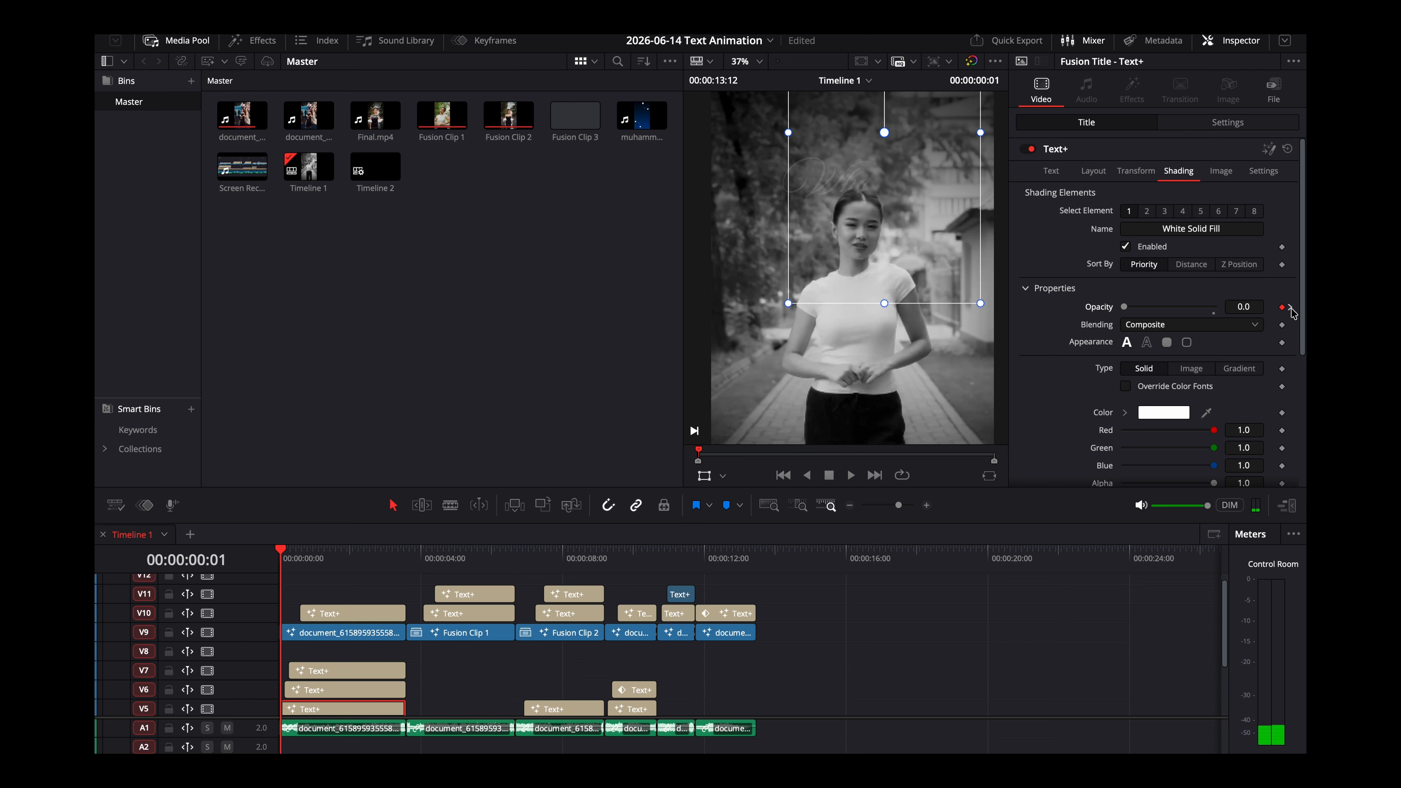
click(1291, 309)
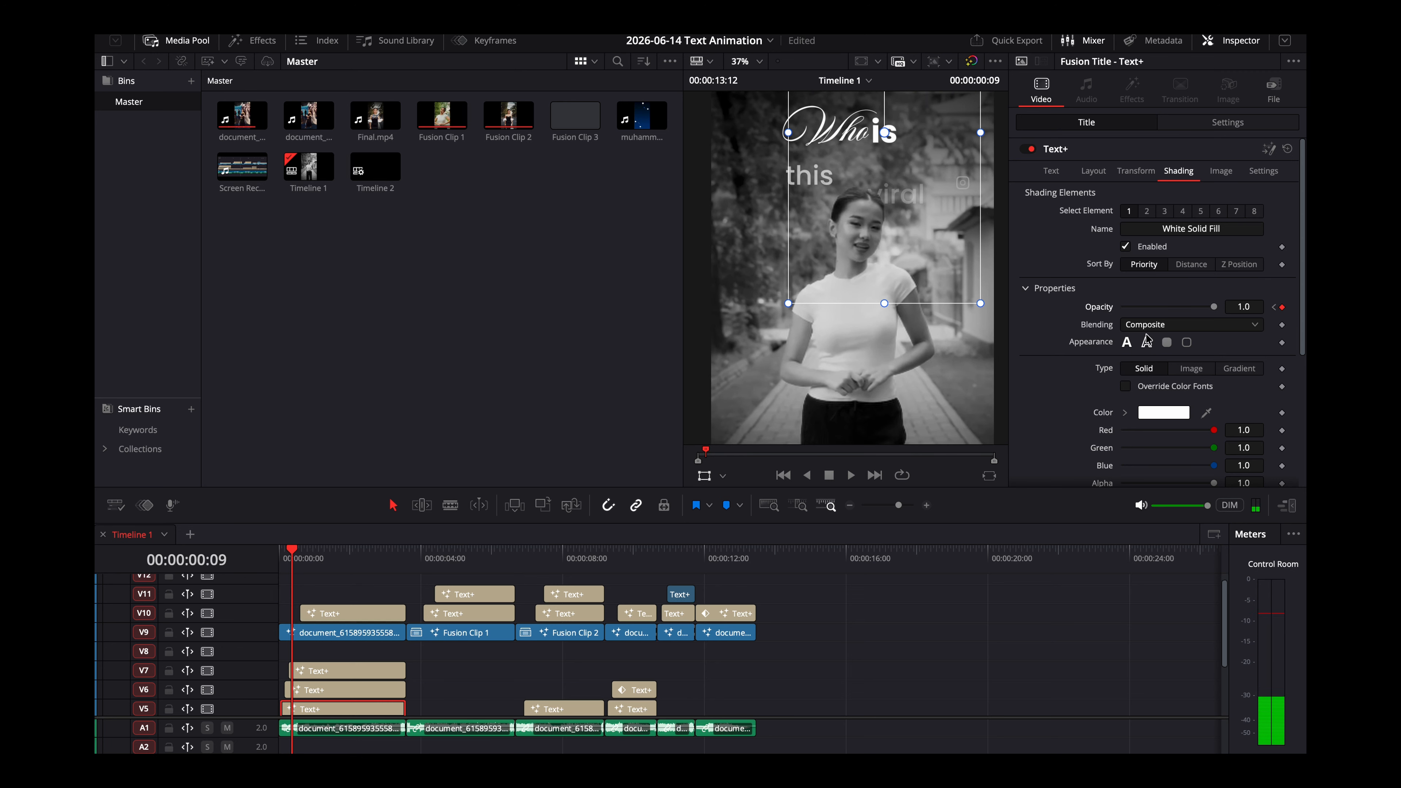
scroll(892, 222, up, 2)
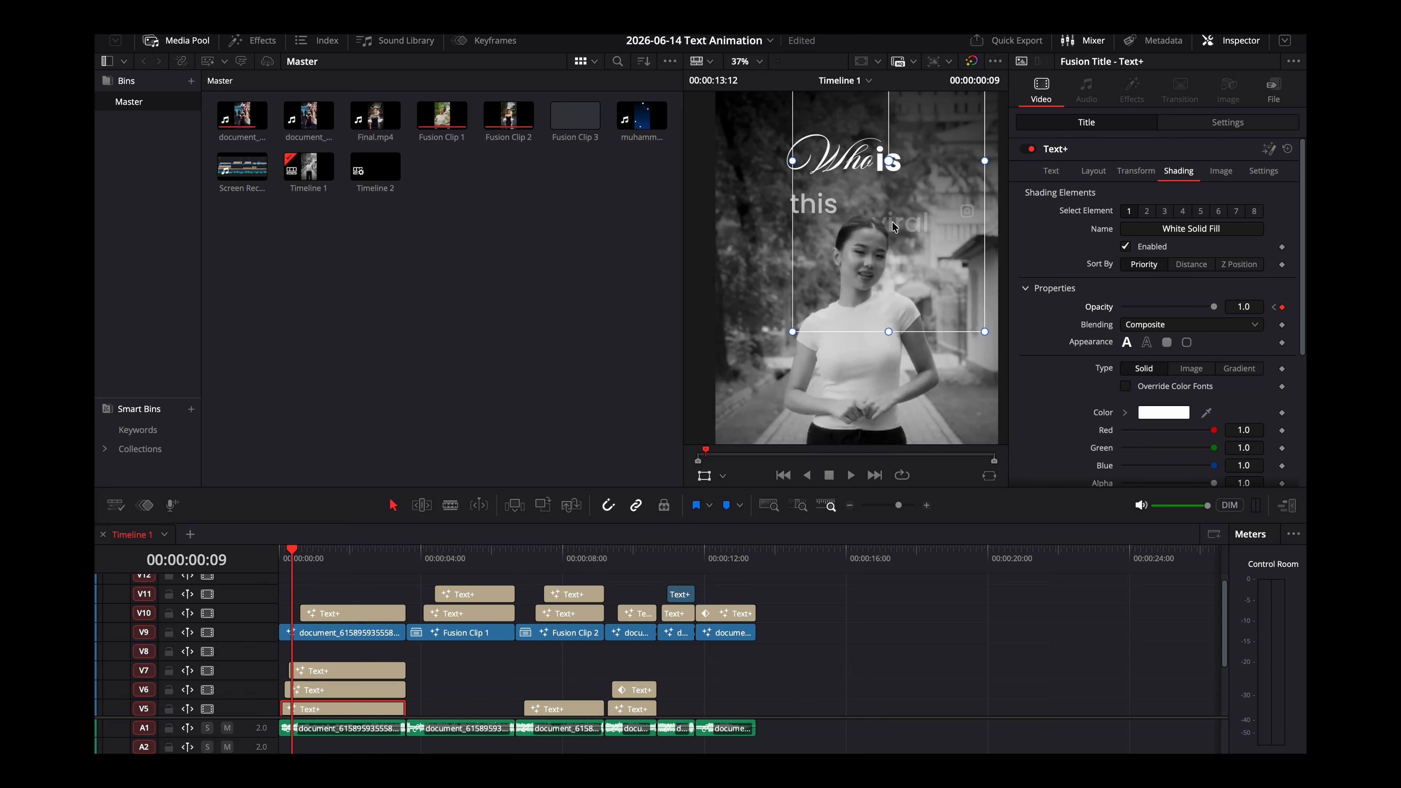
Examine closely how the titles sit behind the woman's head at 00:00:02:07.
drag(293, 549, 359, 546)
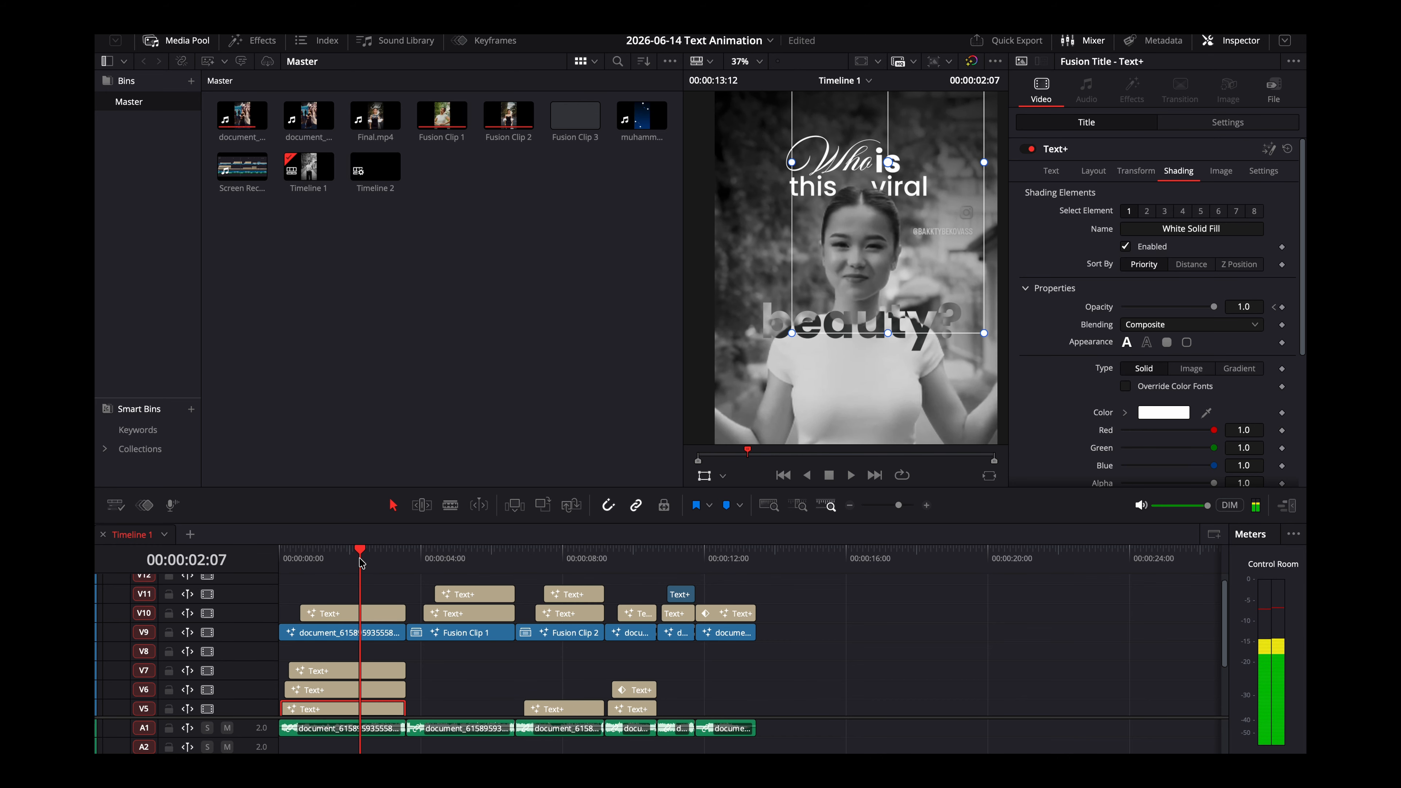
scroll(909, 199, up, 4)
scroll(908, 199, down, 2)
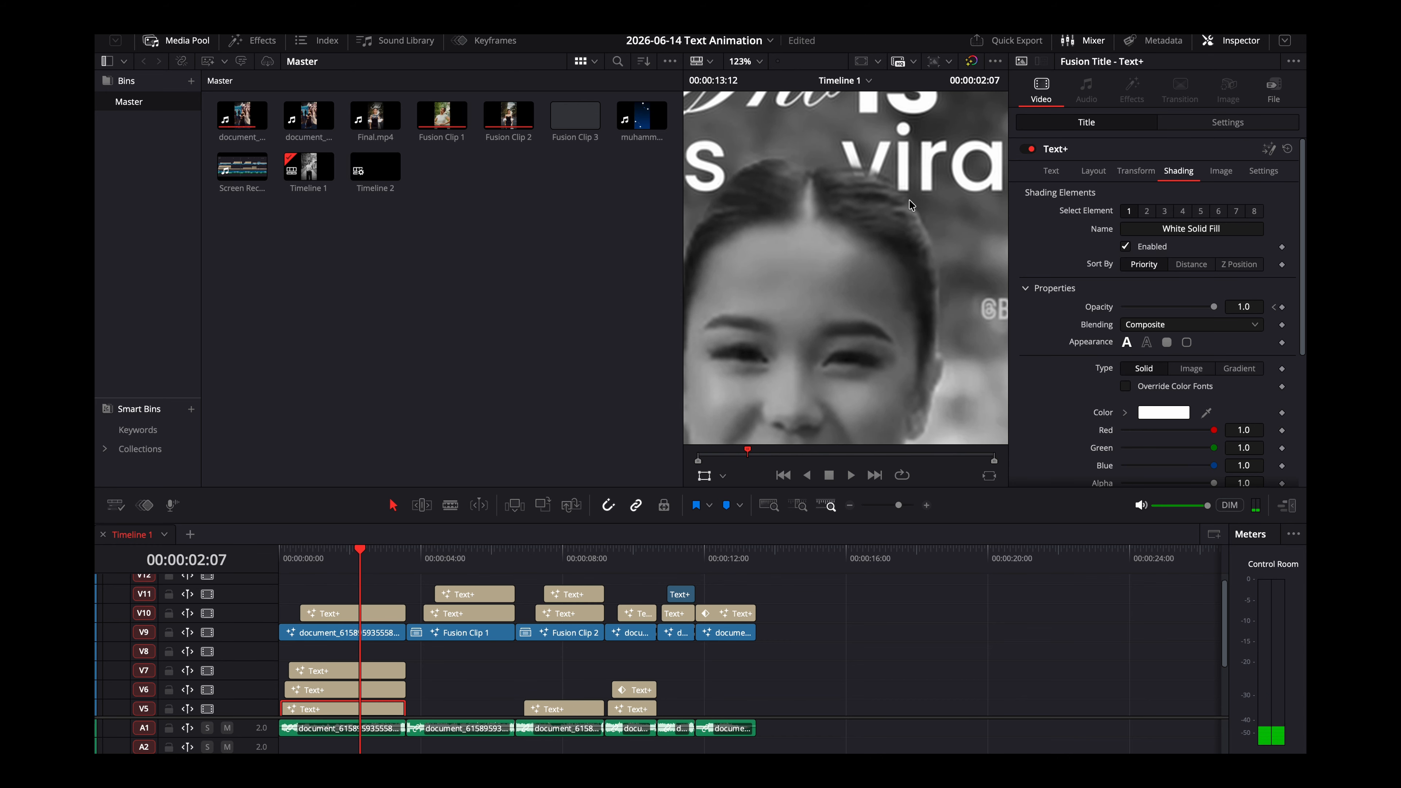
Open the first video clip on V9 in the Fusion page and inspect its MagicMask1 node.
click(346, 636)
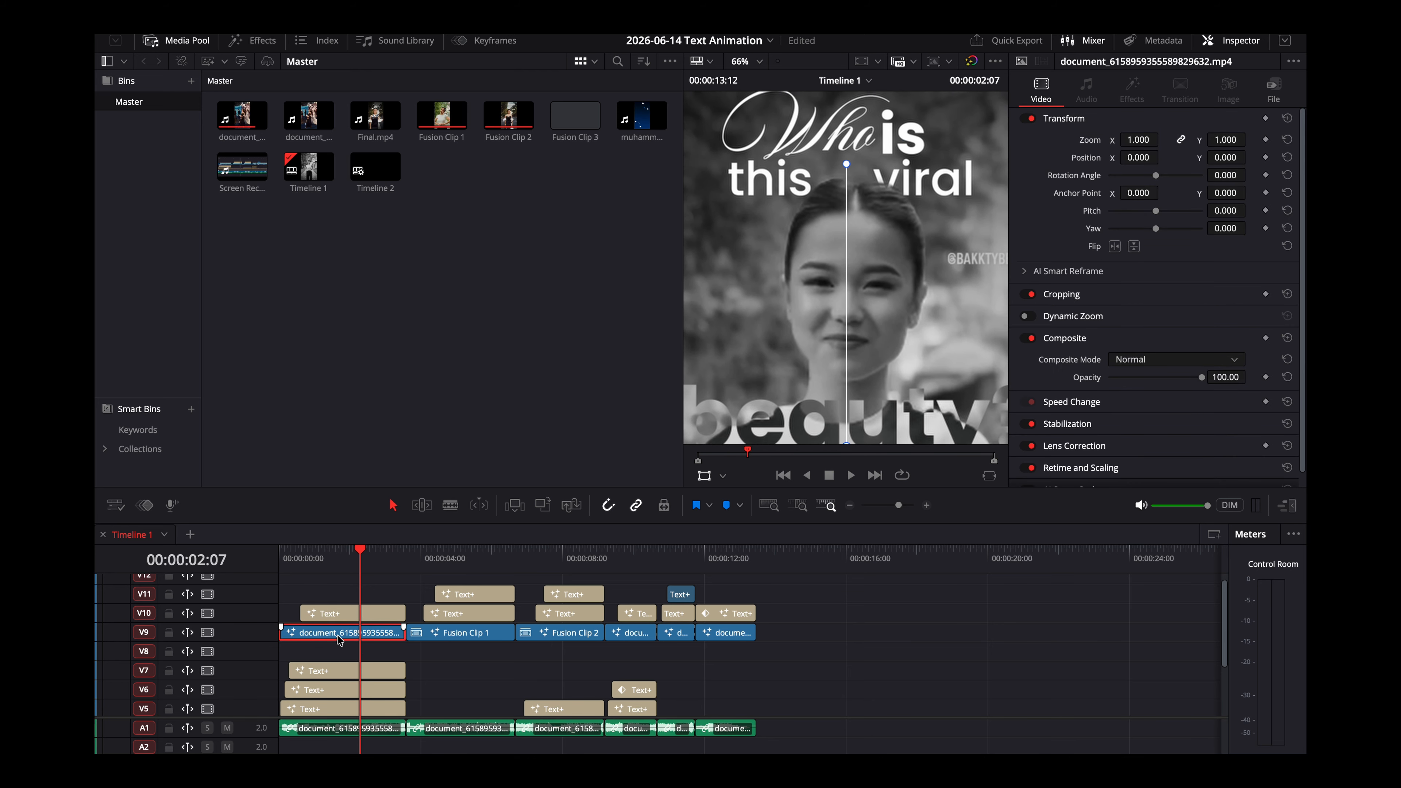
right_click(345, 635)
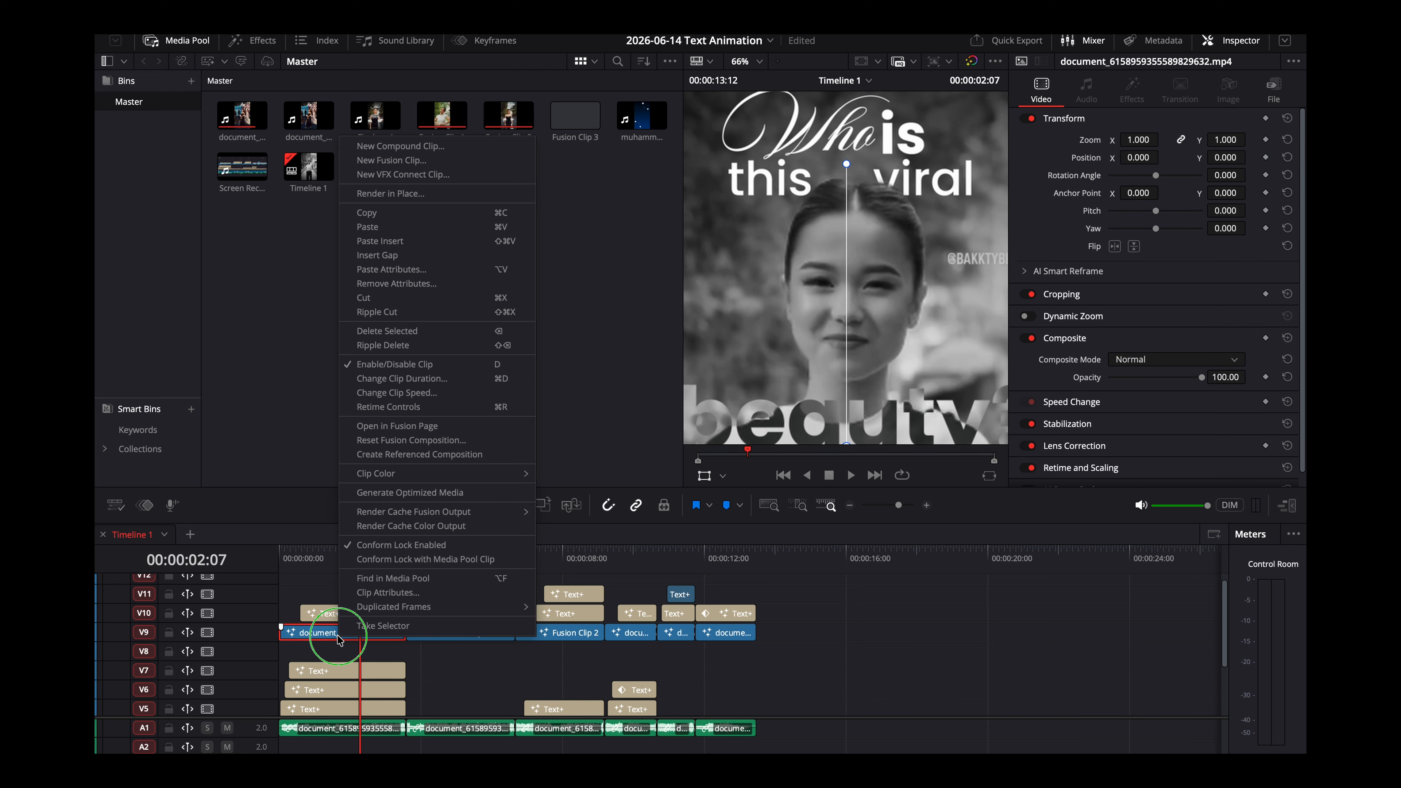
click(372, 428)
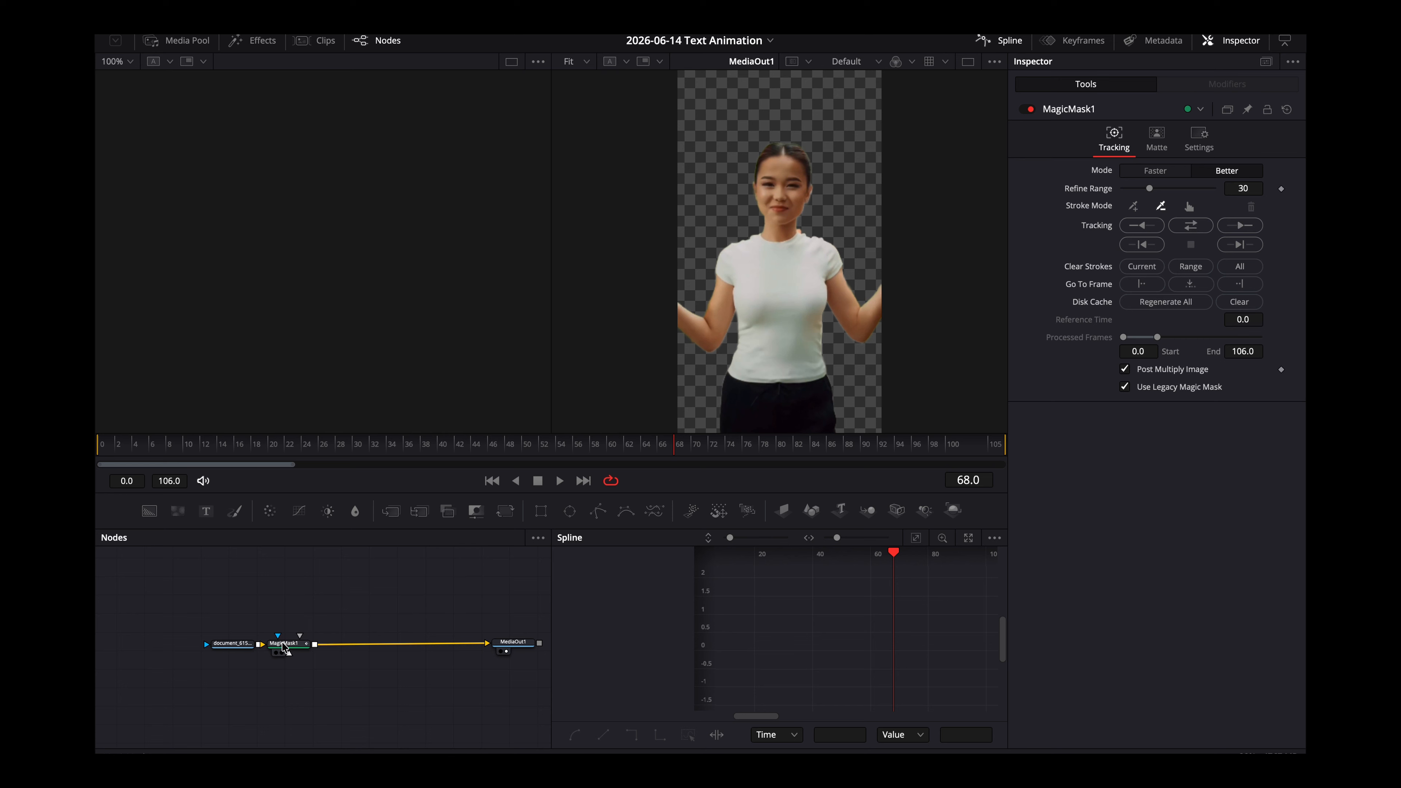
click(284, 645)
scroll(342, 634, up, 5)
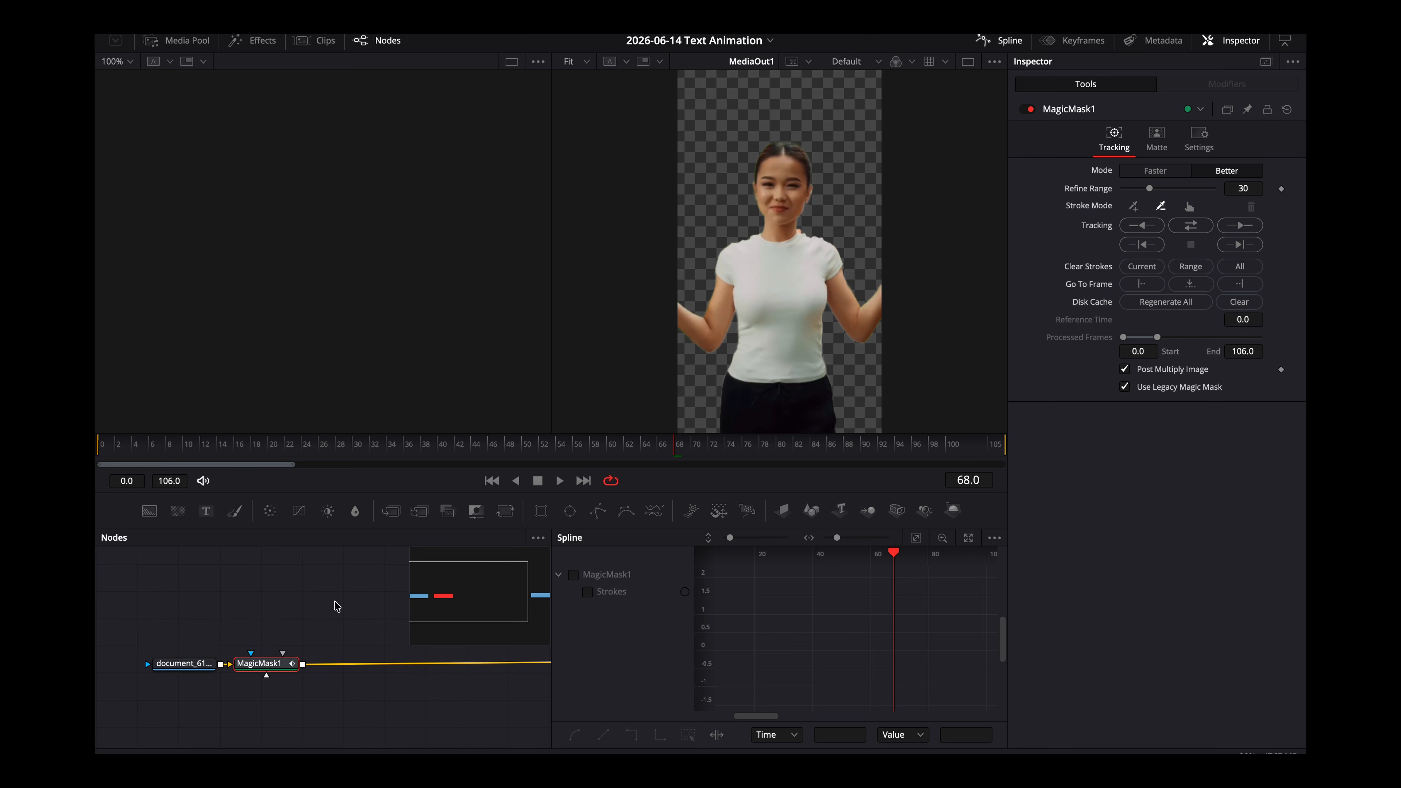
scroll(337, 605, down, 5)
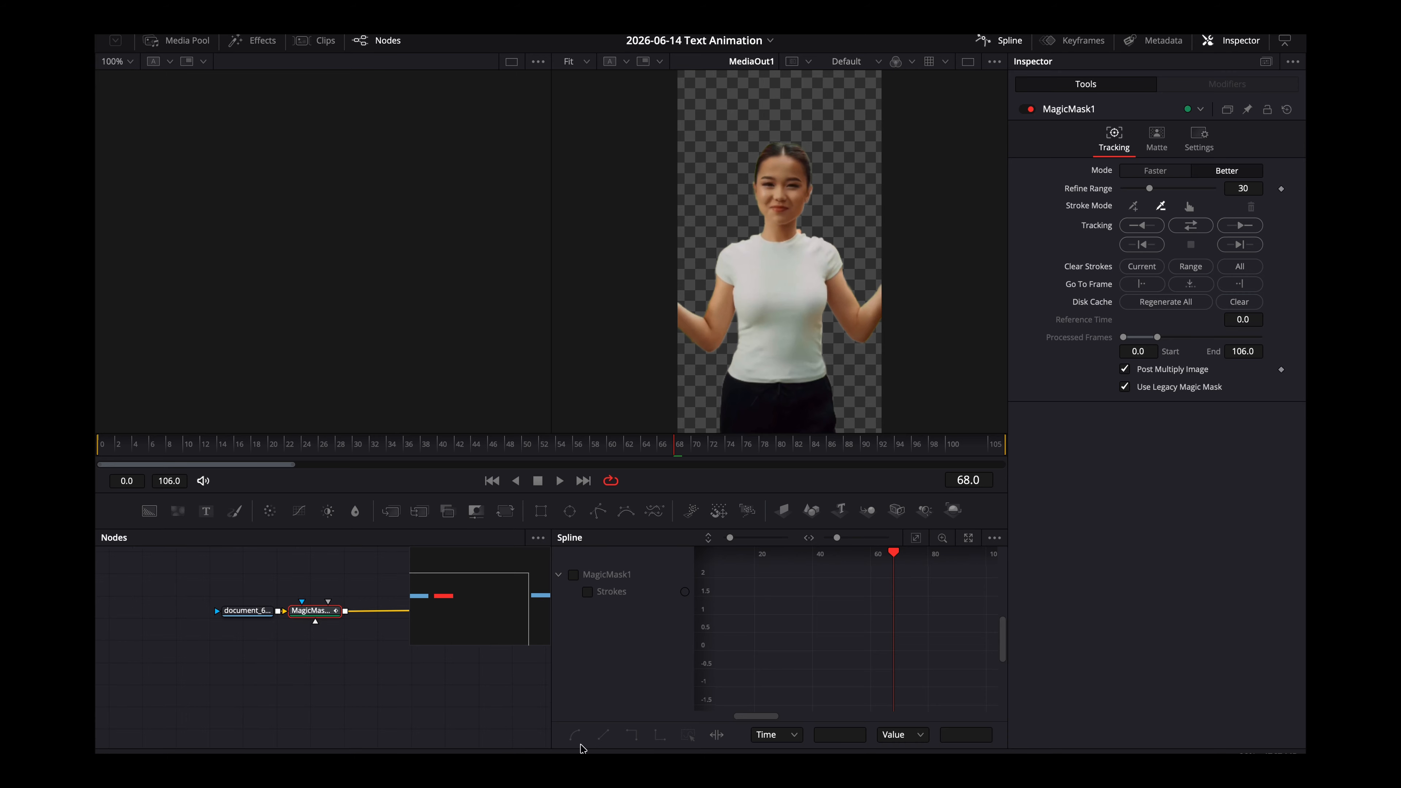
Return to the Edit page and examine the masked clip and titles together at 00:00:02:07.
click(678, 773)
scroll(863, 304, down, 3)
scroll(863, 305, up, 3)
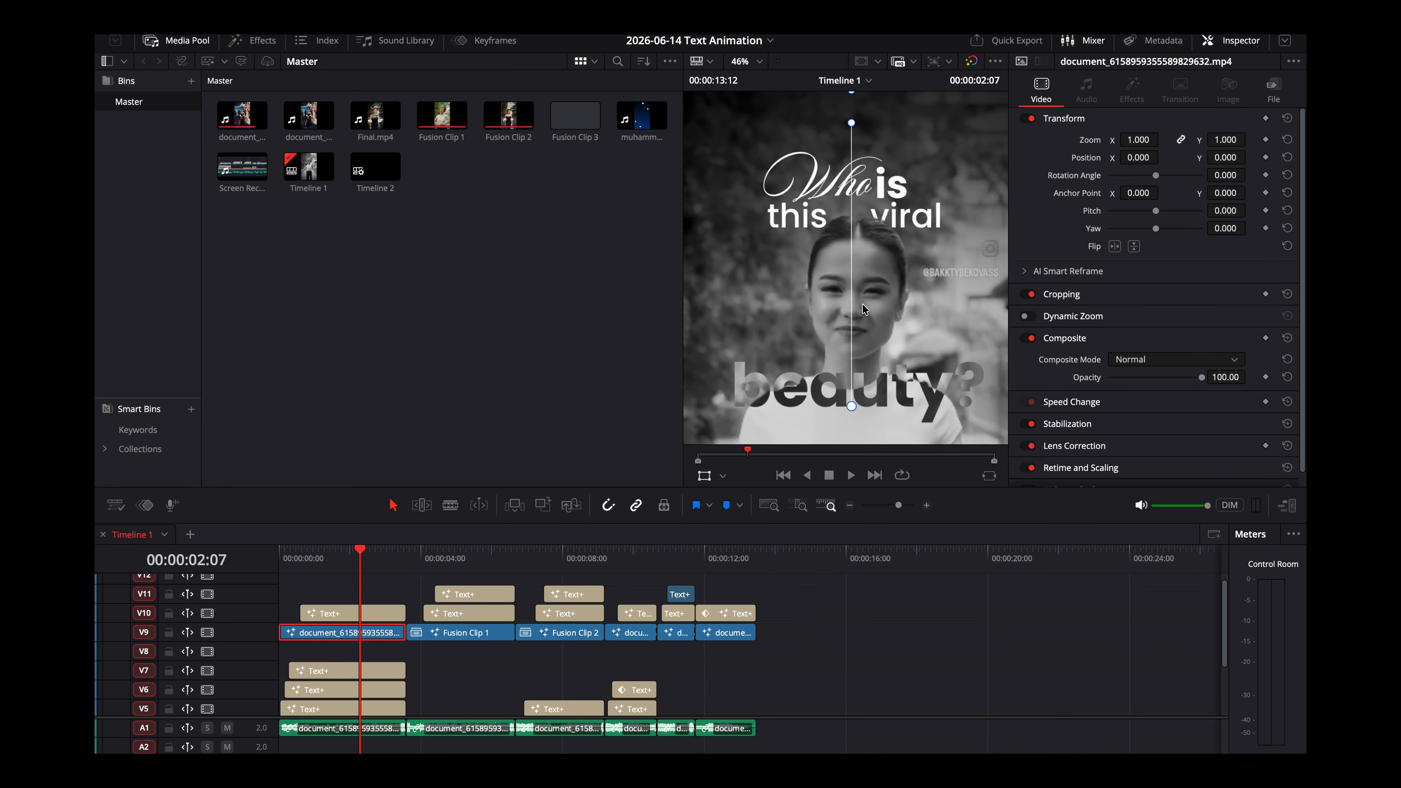
scroll(863, 304, down, 3)
click(810, 770)
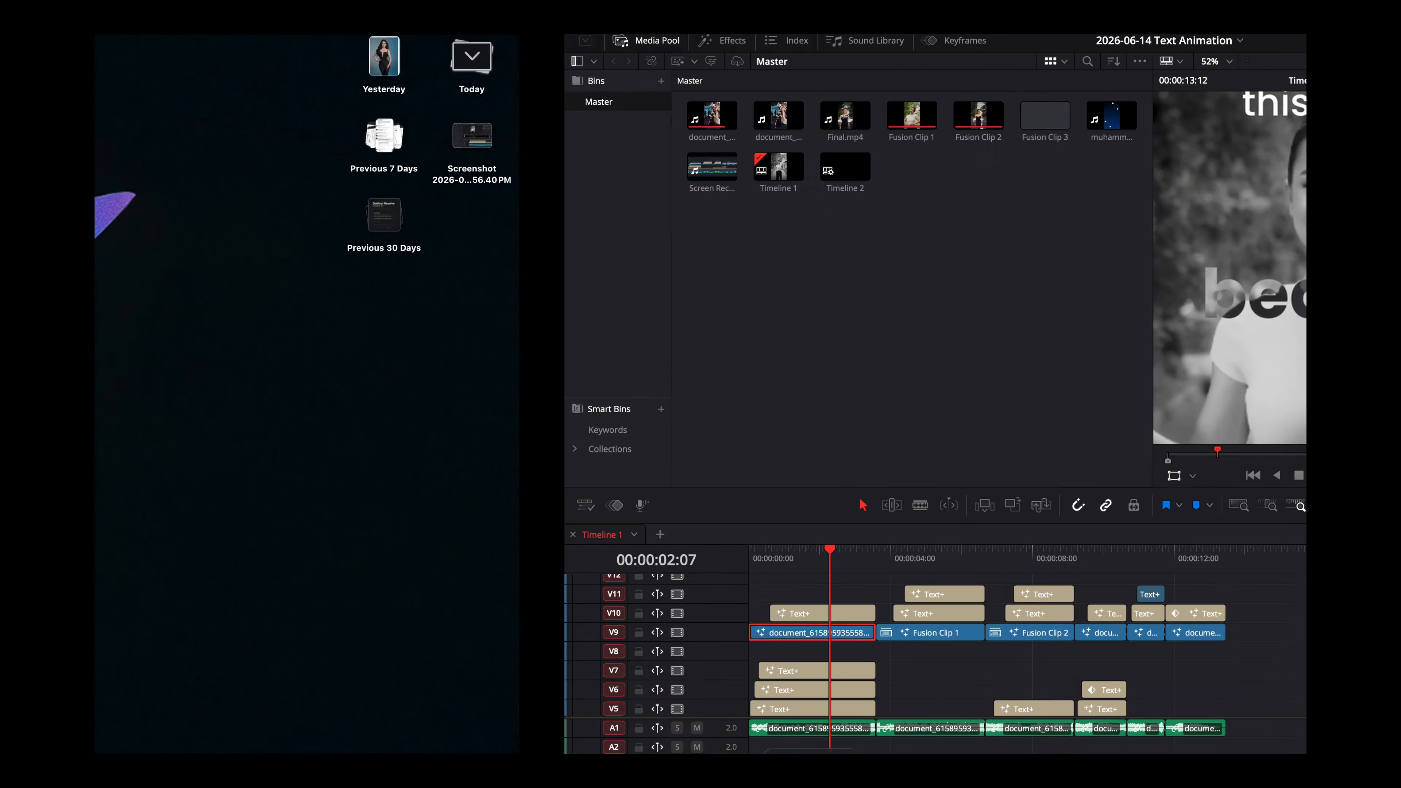
key(ctrl+Right)
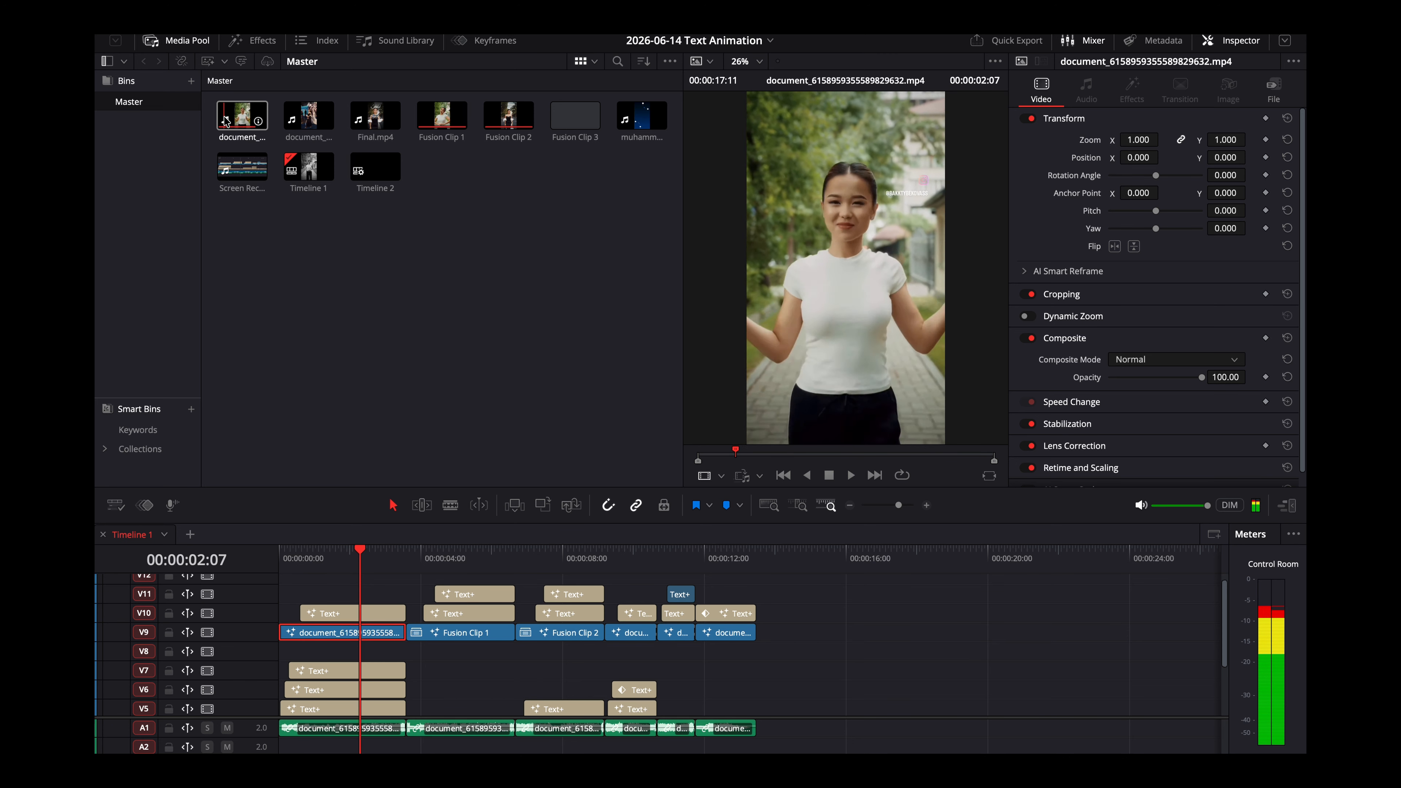
Select the first video clip on V1 beneath the adjustment clip.
scroll(388, 670, down, 4)
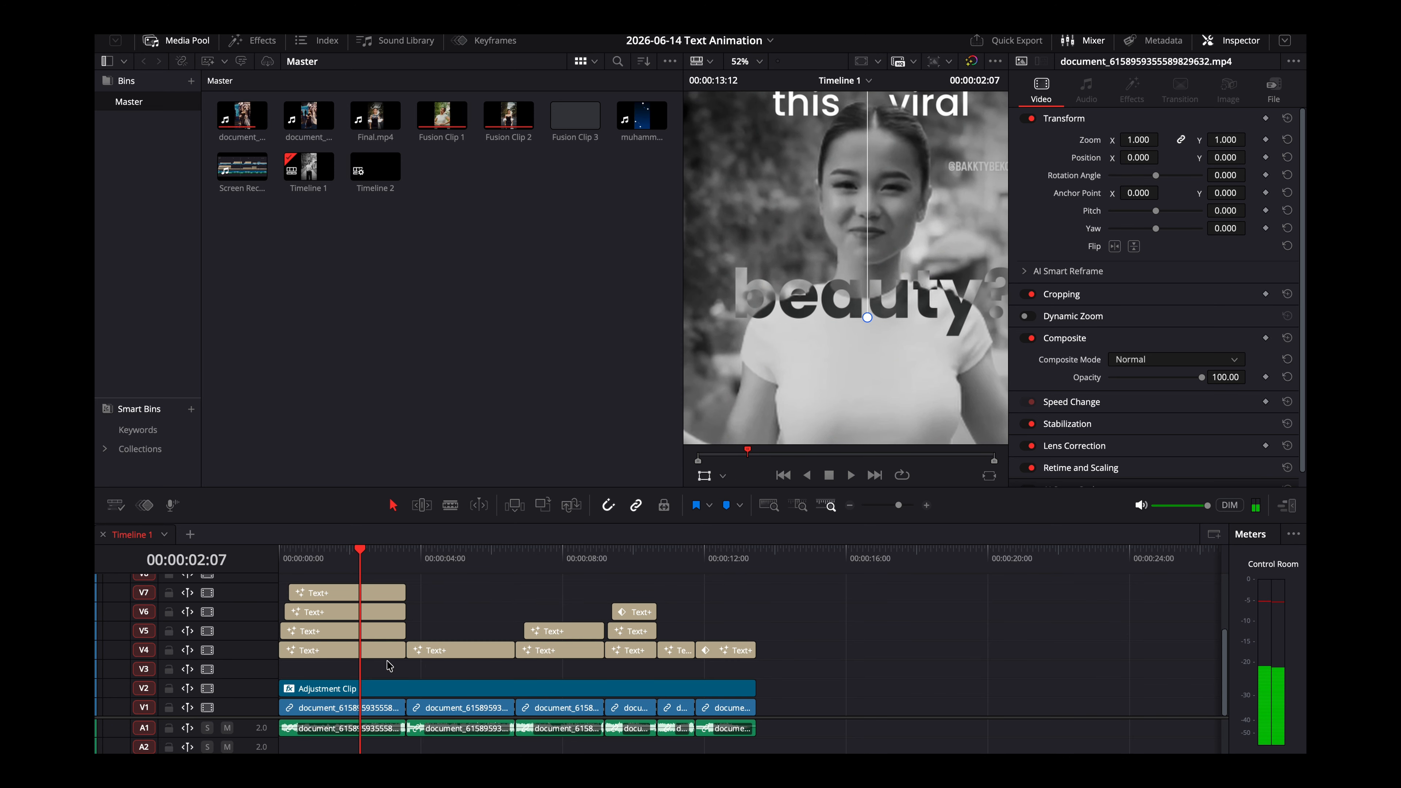
click(395, 709)
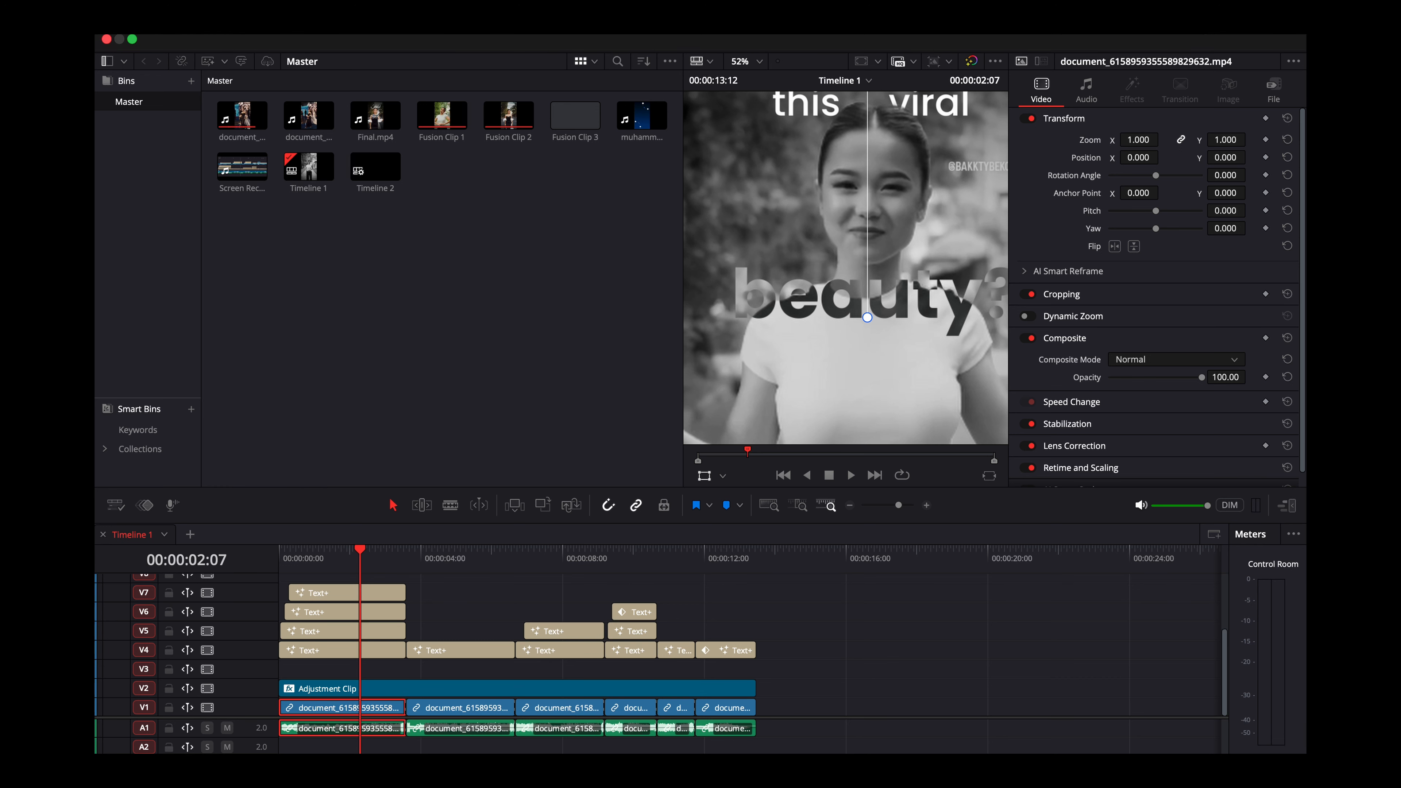
click(330, 27)
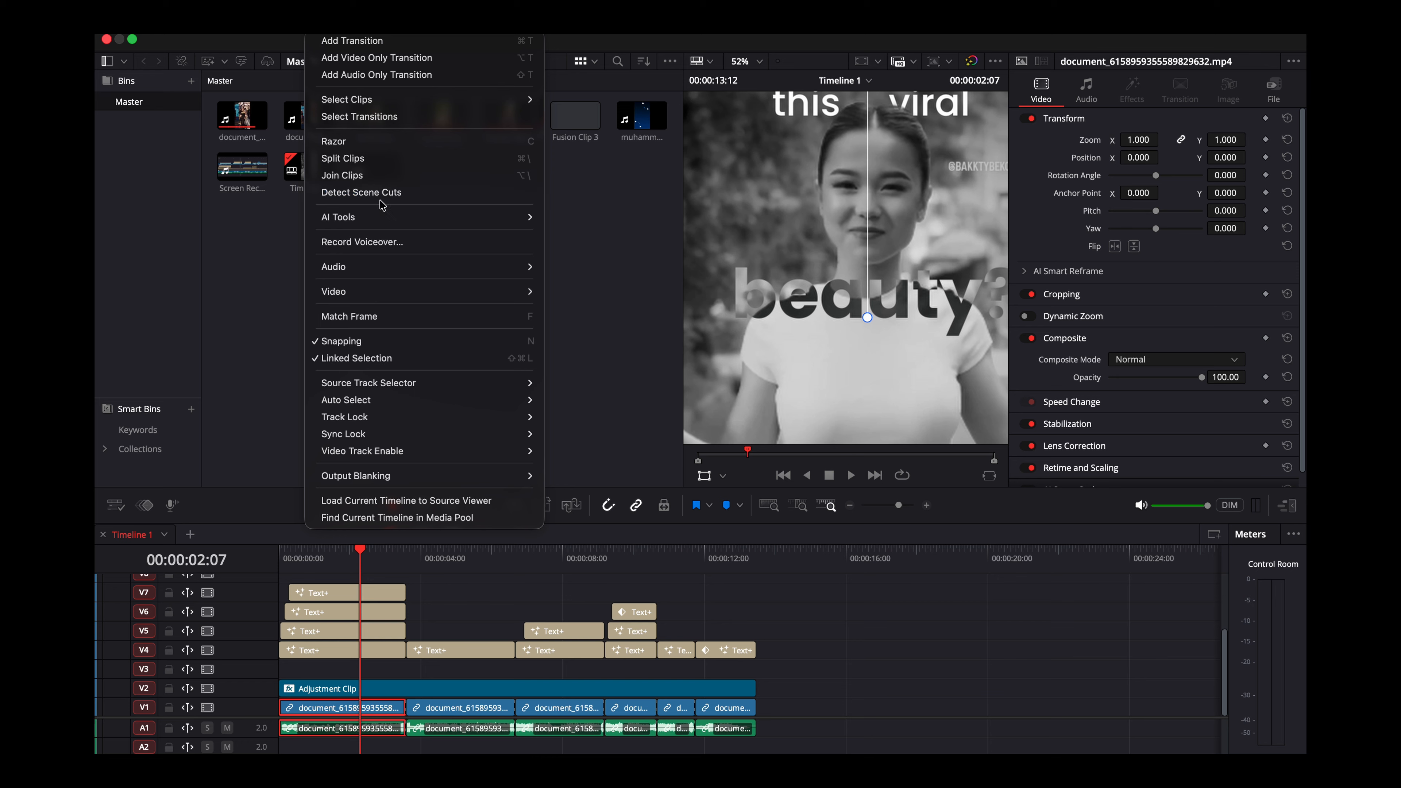
click(274, 368)
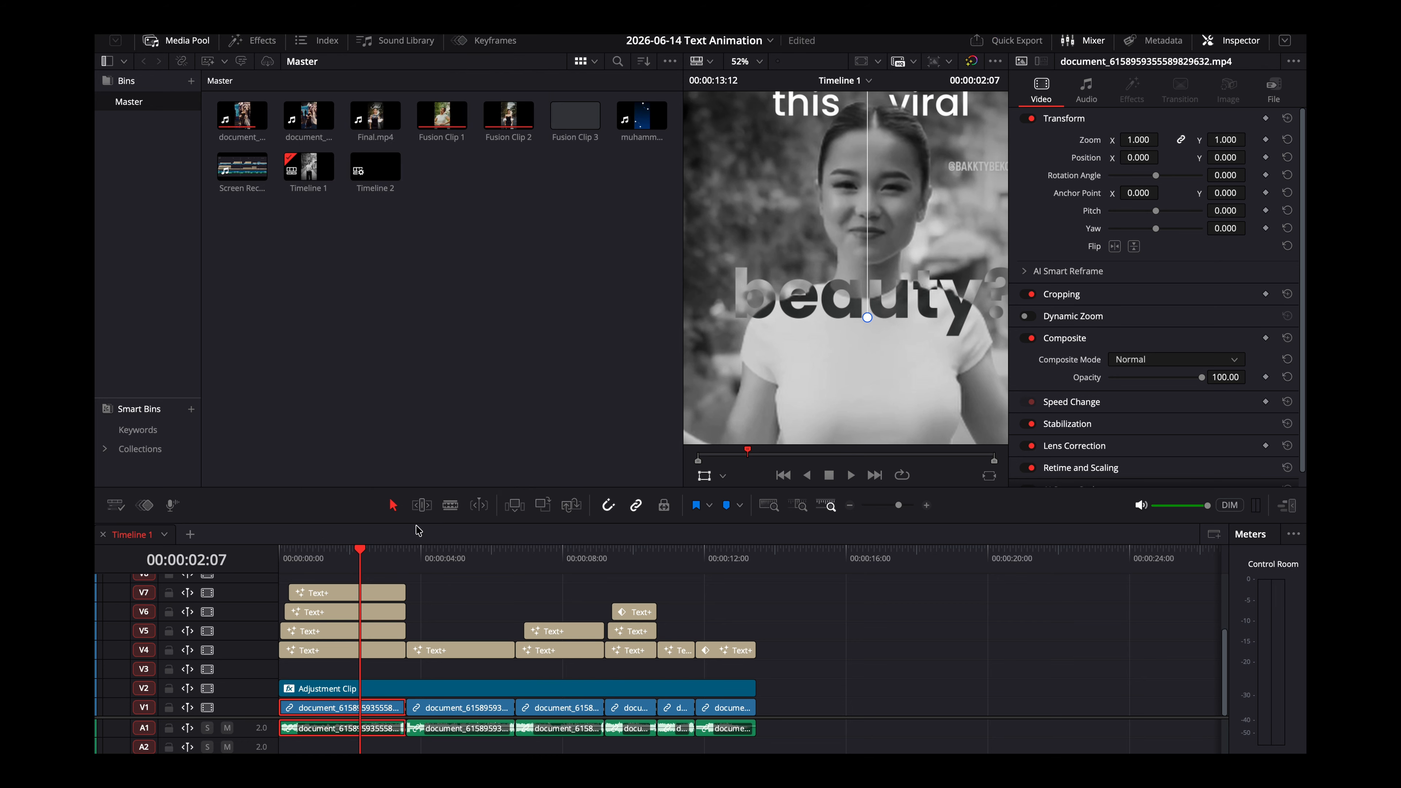
Examine the "Meet" title section at 00:00:05:12 and the clips that follow it on the lower tracks.
drag(309, 553, 473, 552)
scroll(425, 677, up, 5)
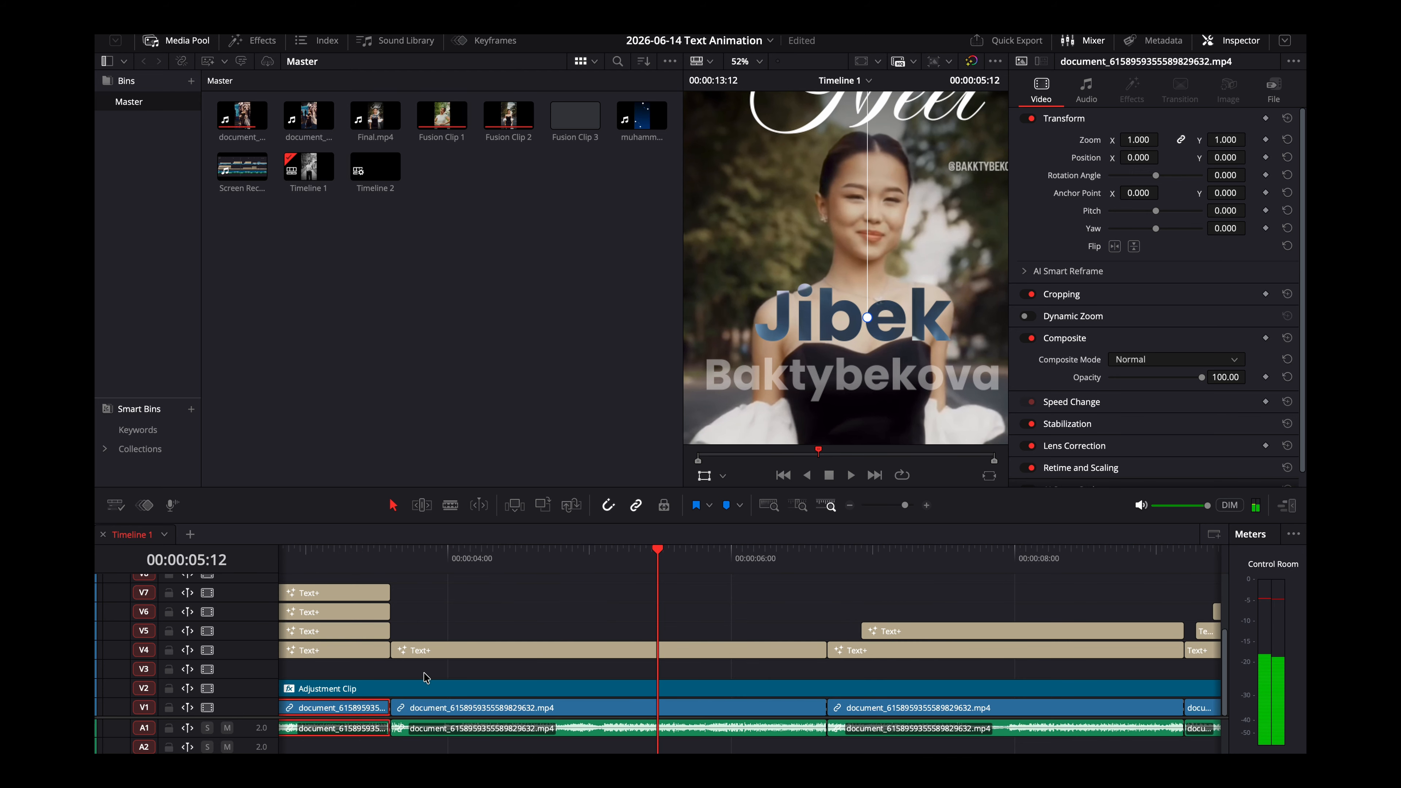
scroll(928, 718, right, 6)
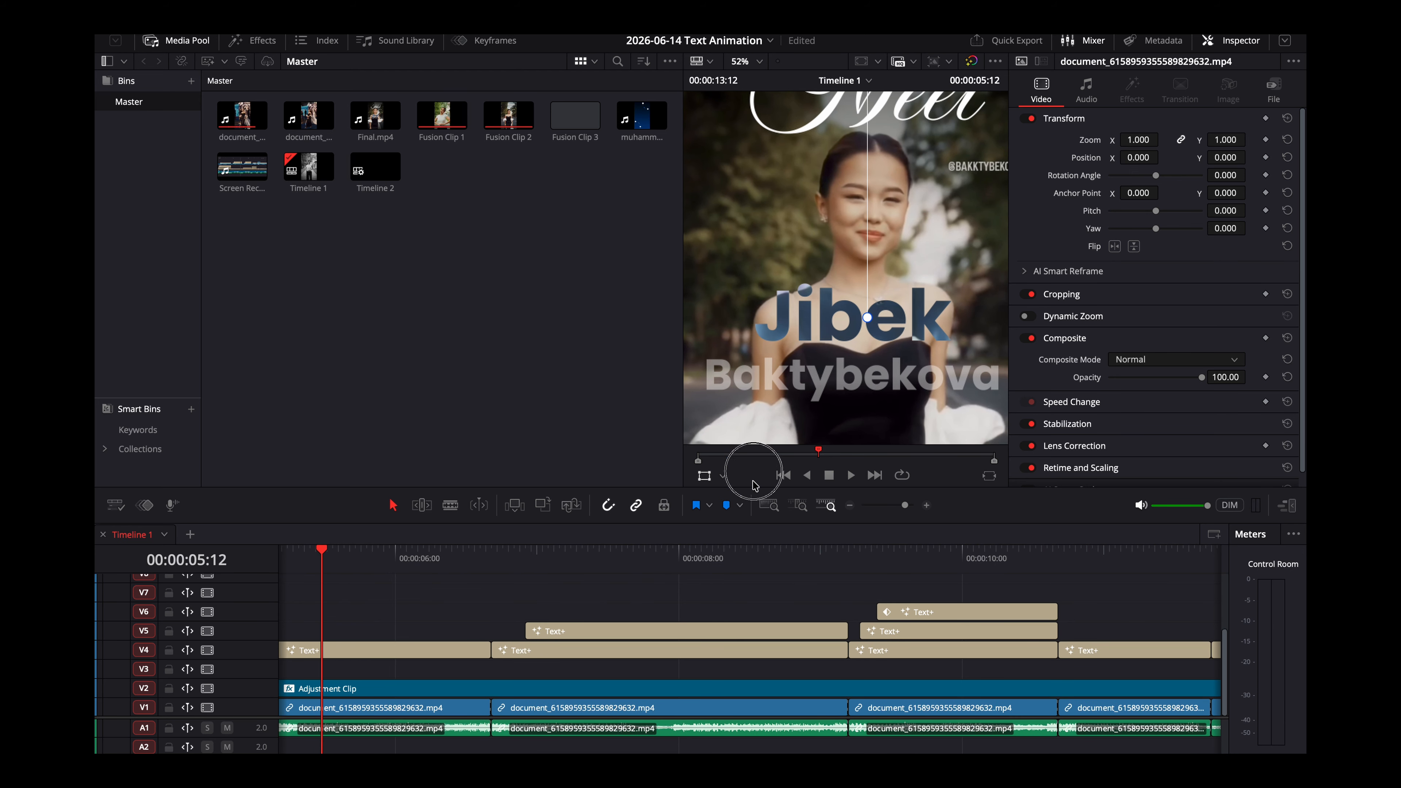
Hide the Inspector and enlarge the timeline so that all tracks from V1 to V12 fit in view.
click(1286, 504)
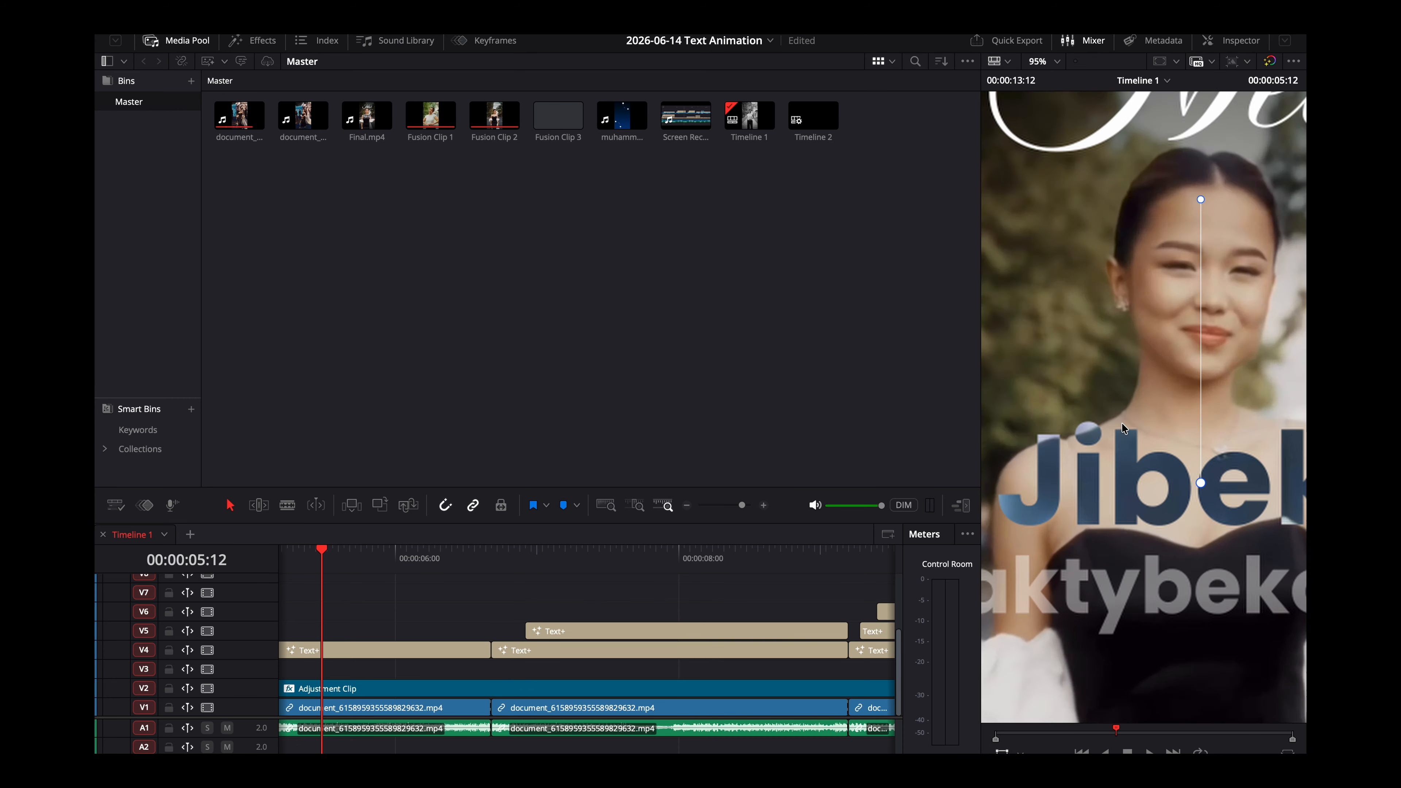
scroll(465, 583, down, 5)
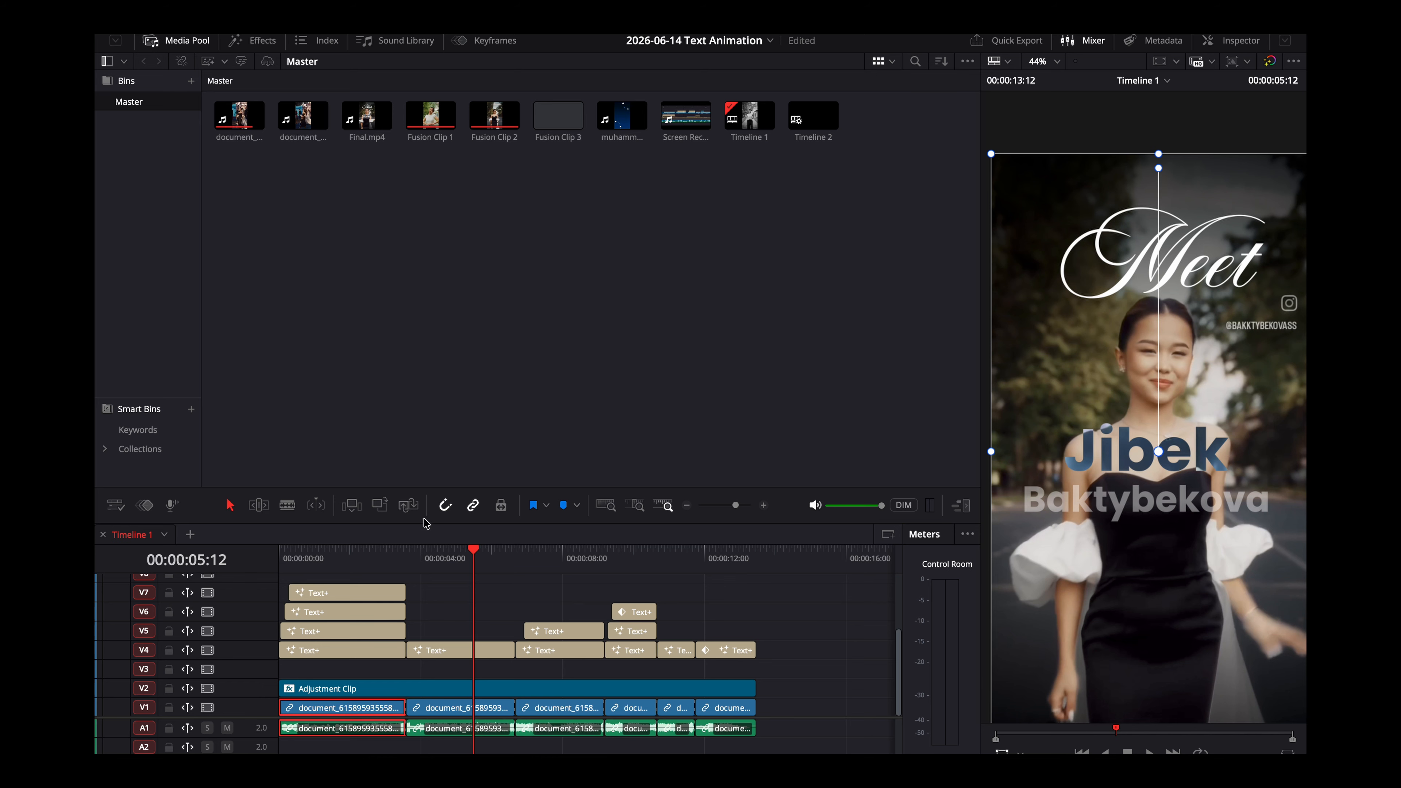
drag(423, 526, 429, 320)
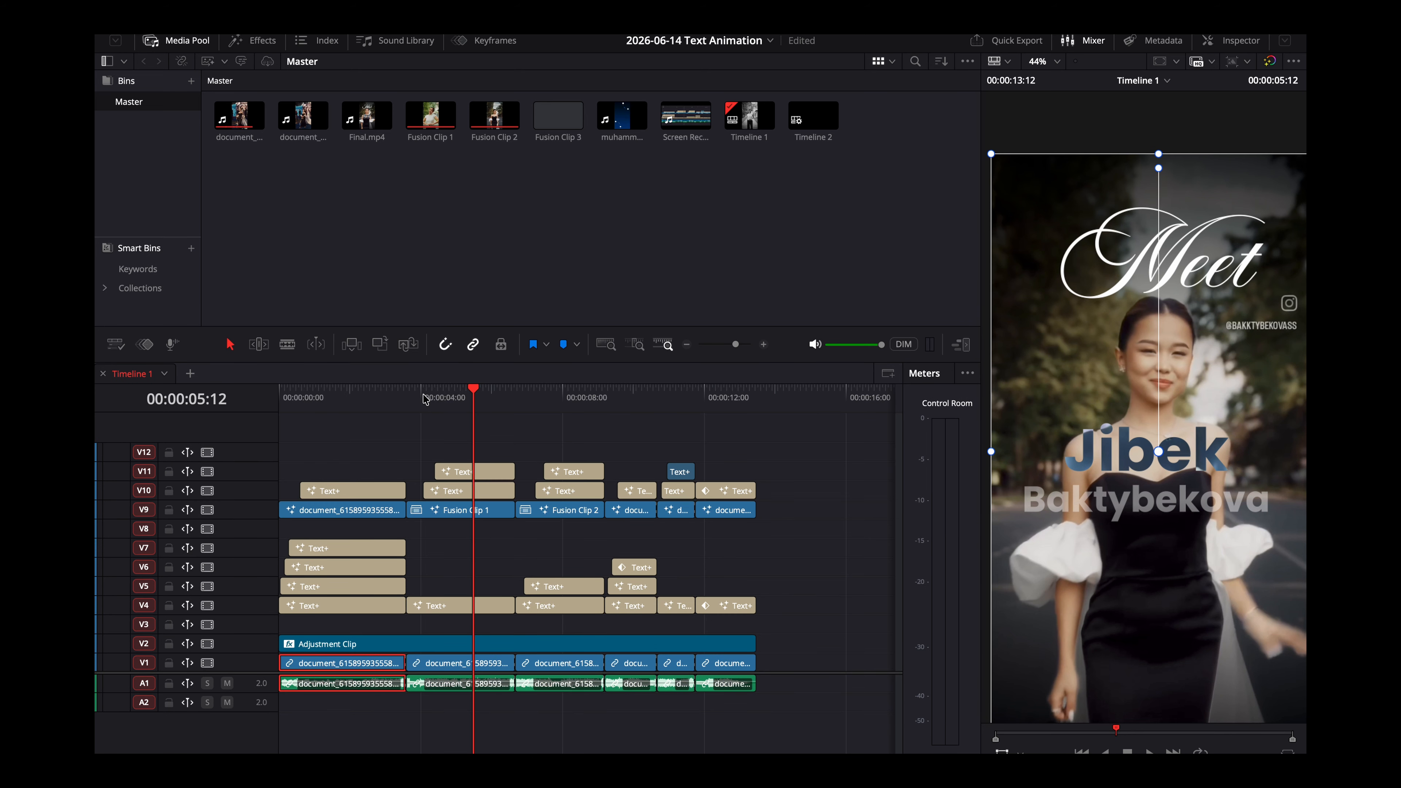
Review the opening titles up to 00:00:02:20 and compare the grades of the V1, V9 and adjustment clips on the Color page.
click(277, 394)
drag(277, 397, 381, 397)
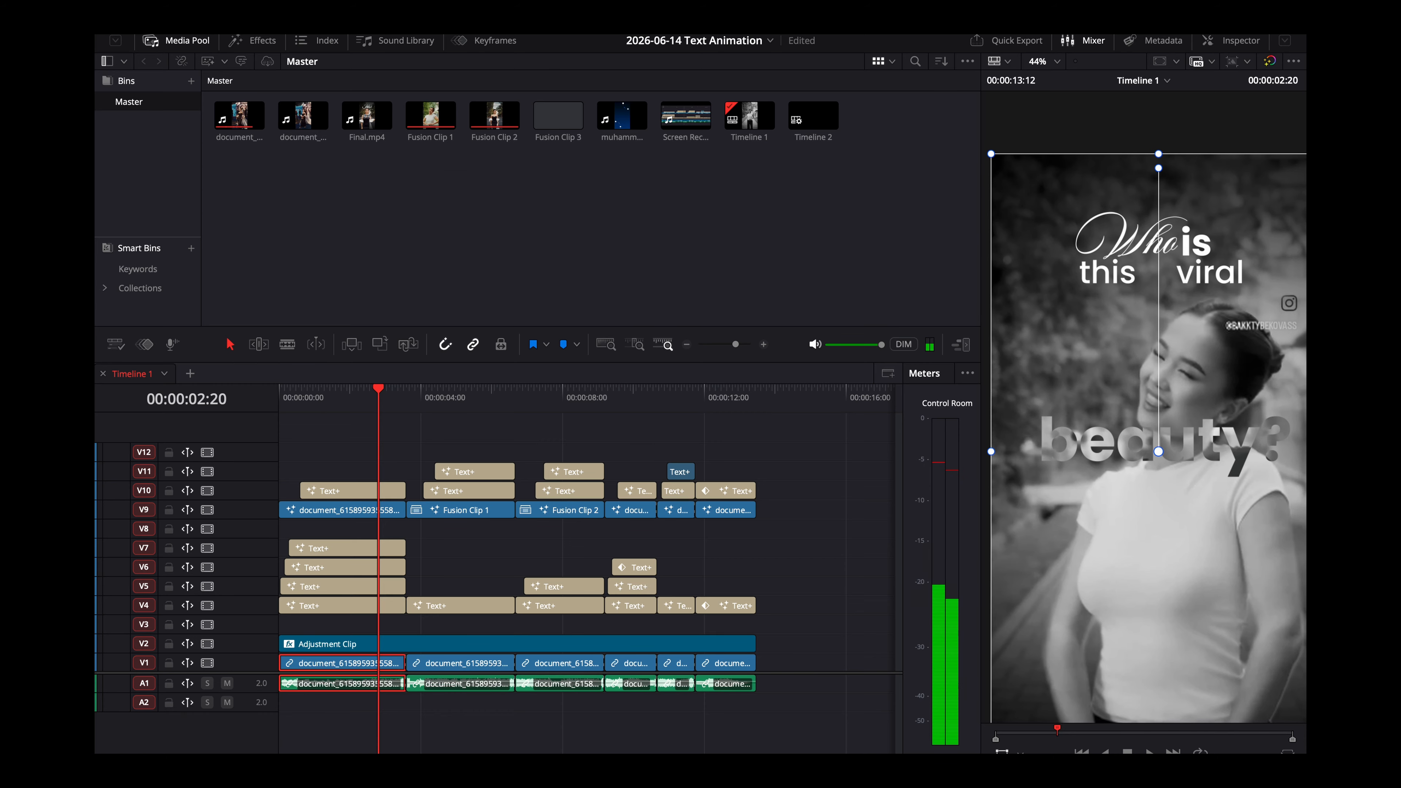
key(shift+6)
click(264, 509)
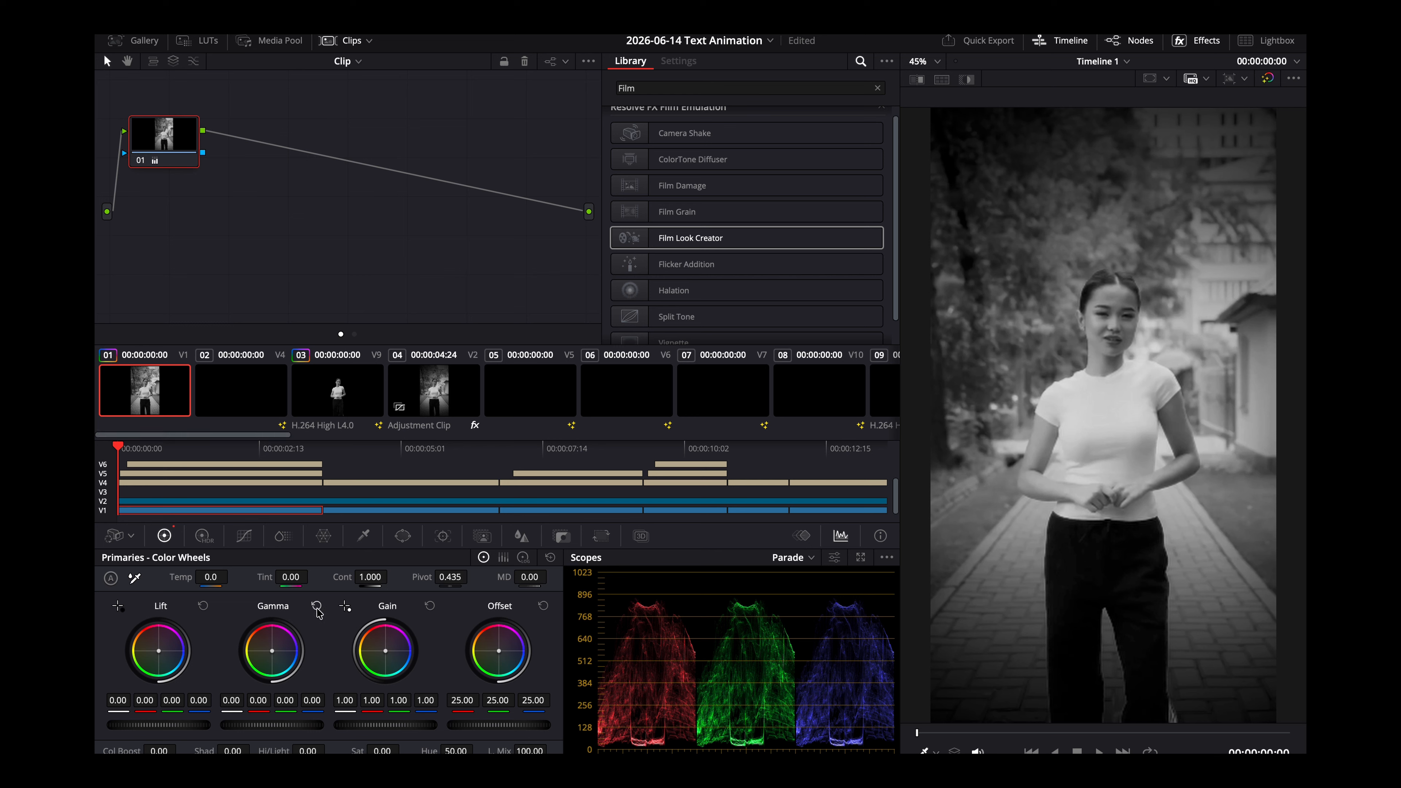
scroll(205, 471, up, 3)
click(207, 492)
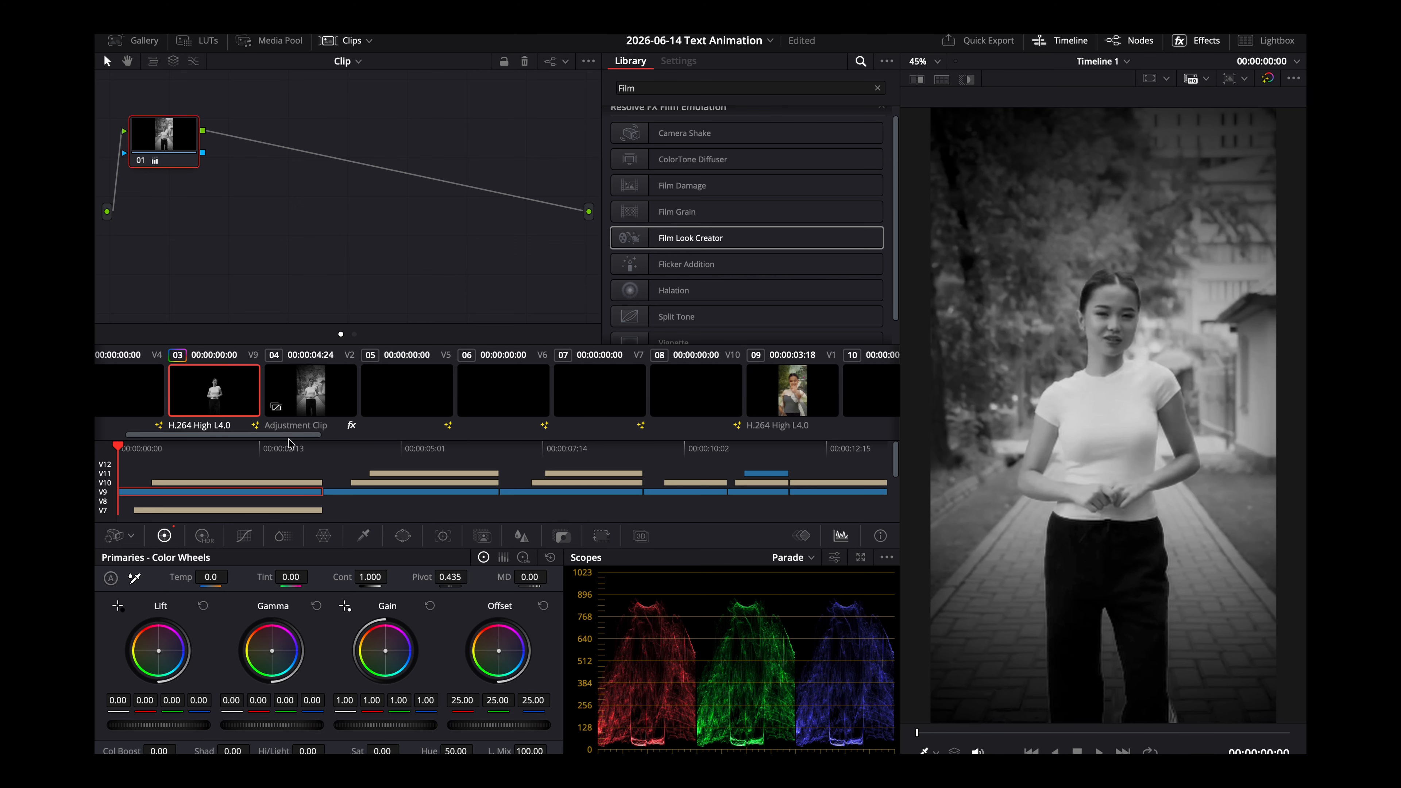
click(415, 396)
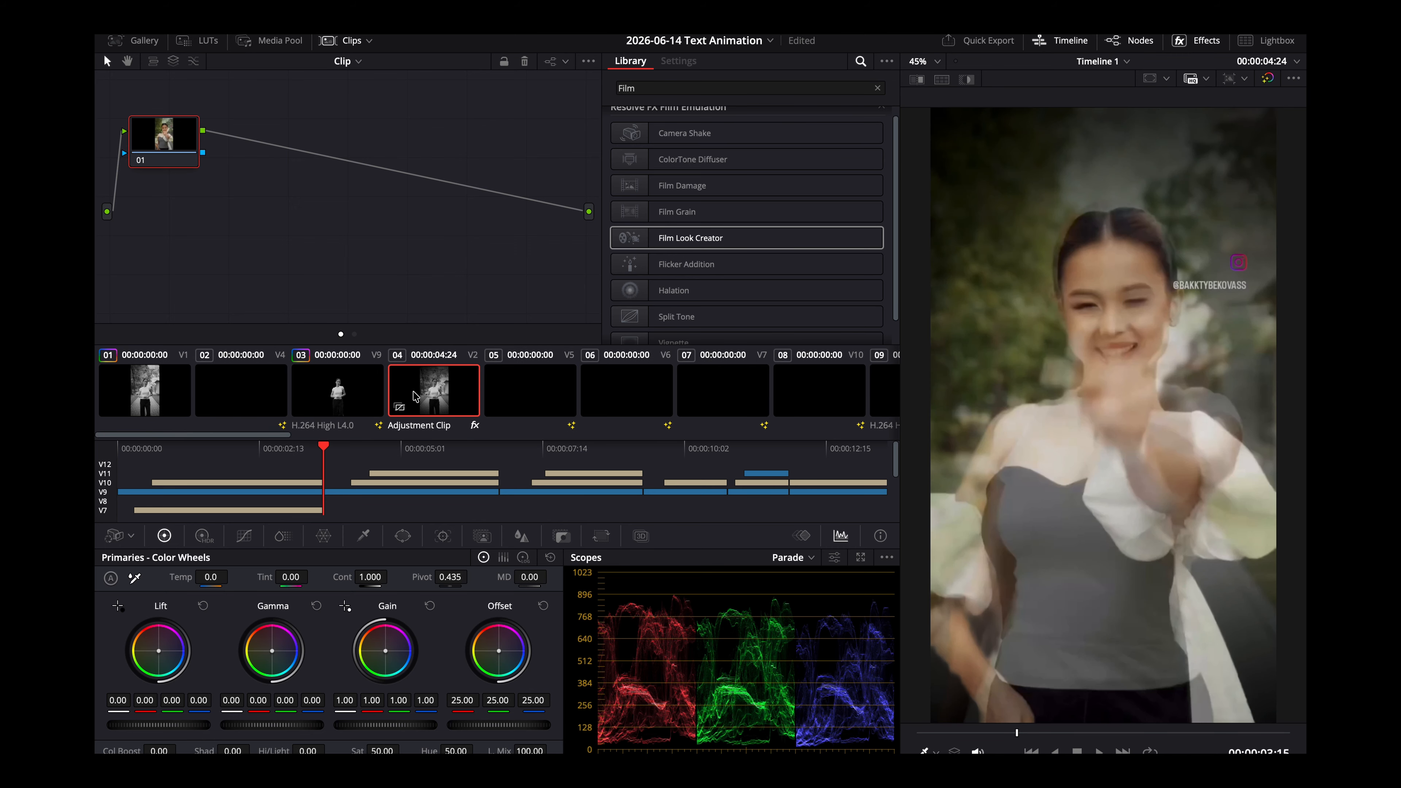
click(331, 403)
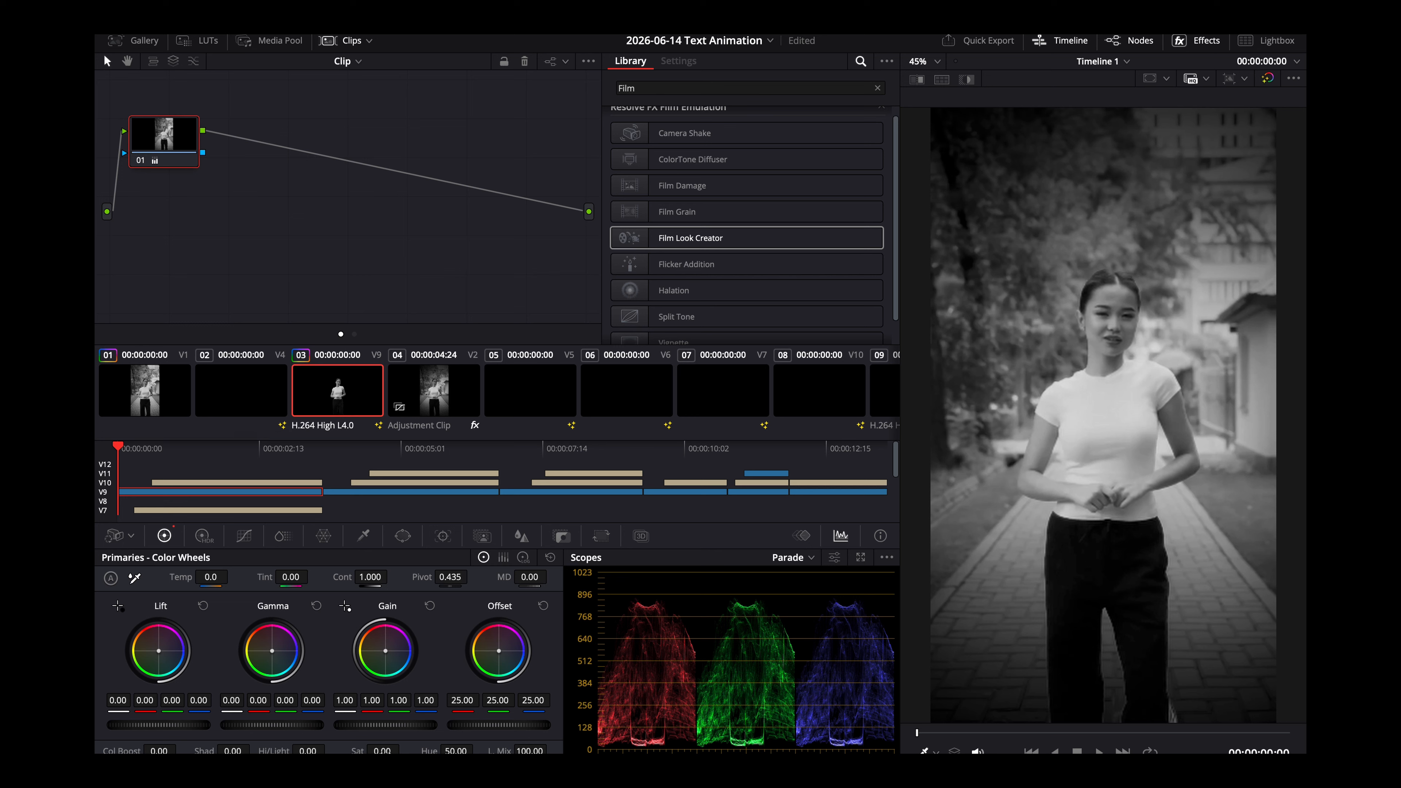
Try a saturation of 90.80 on the first V1 clip and restore it to 0.00.
scroll(221, 498, down, 3)
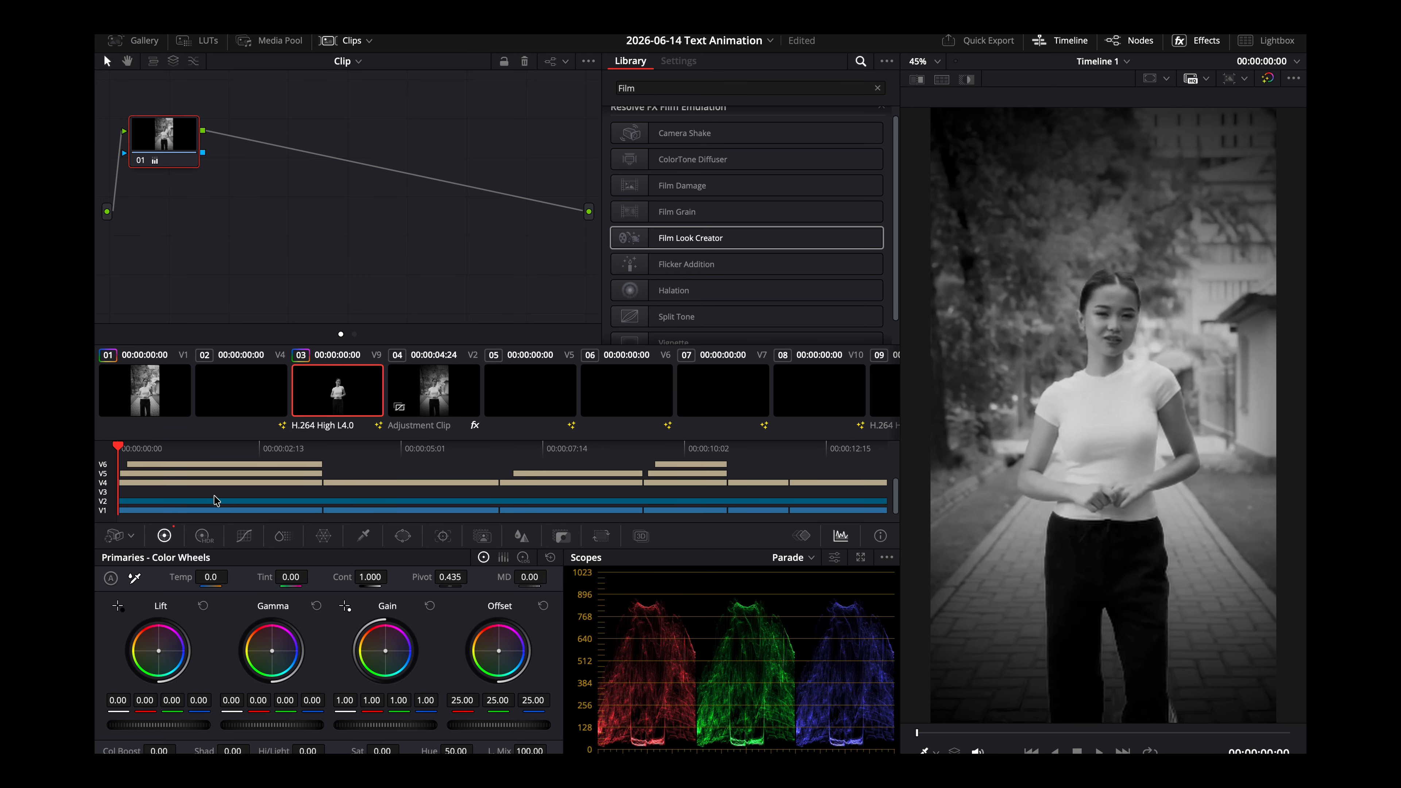
click(213, 510)
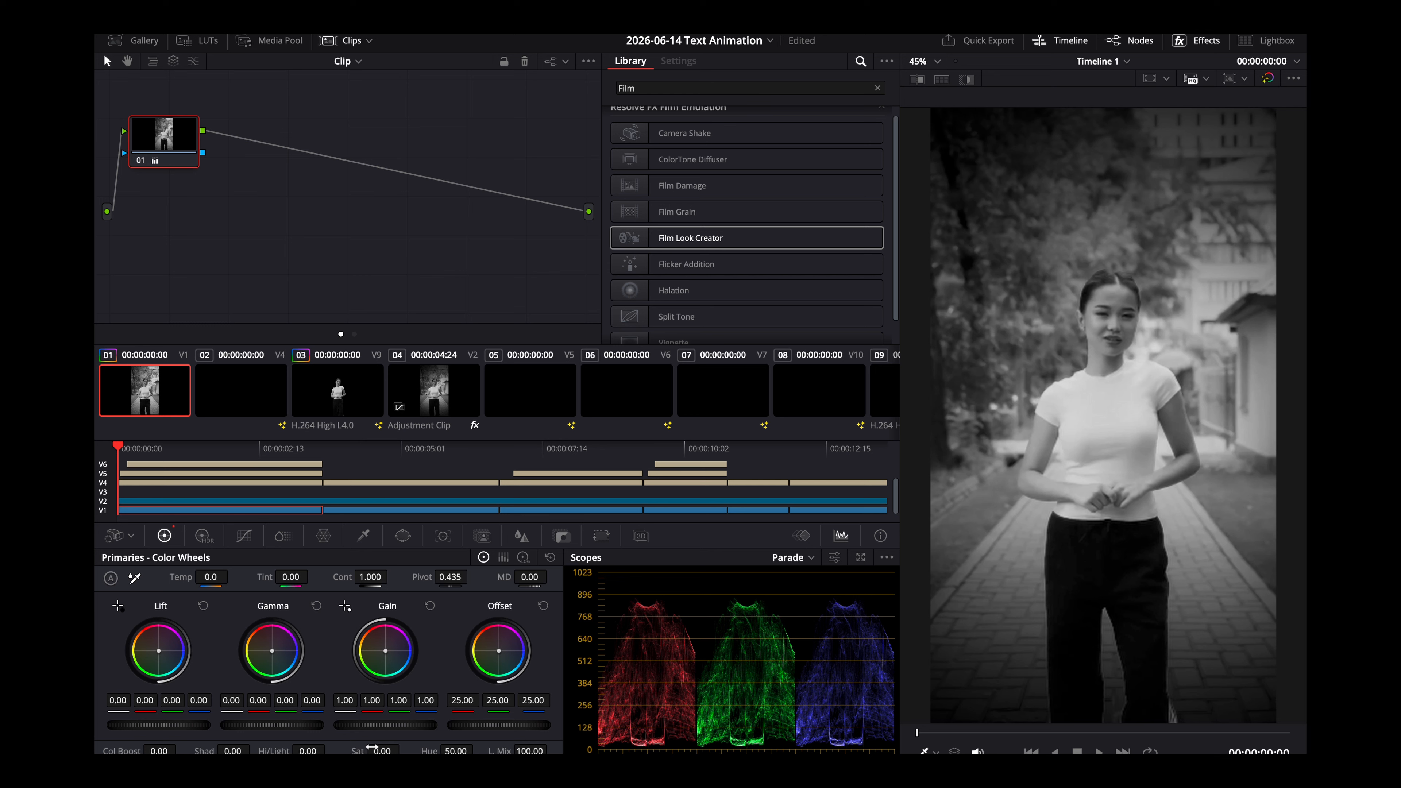
drag(454, 749, 702, 717)
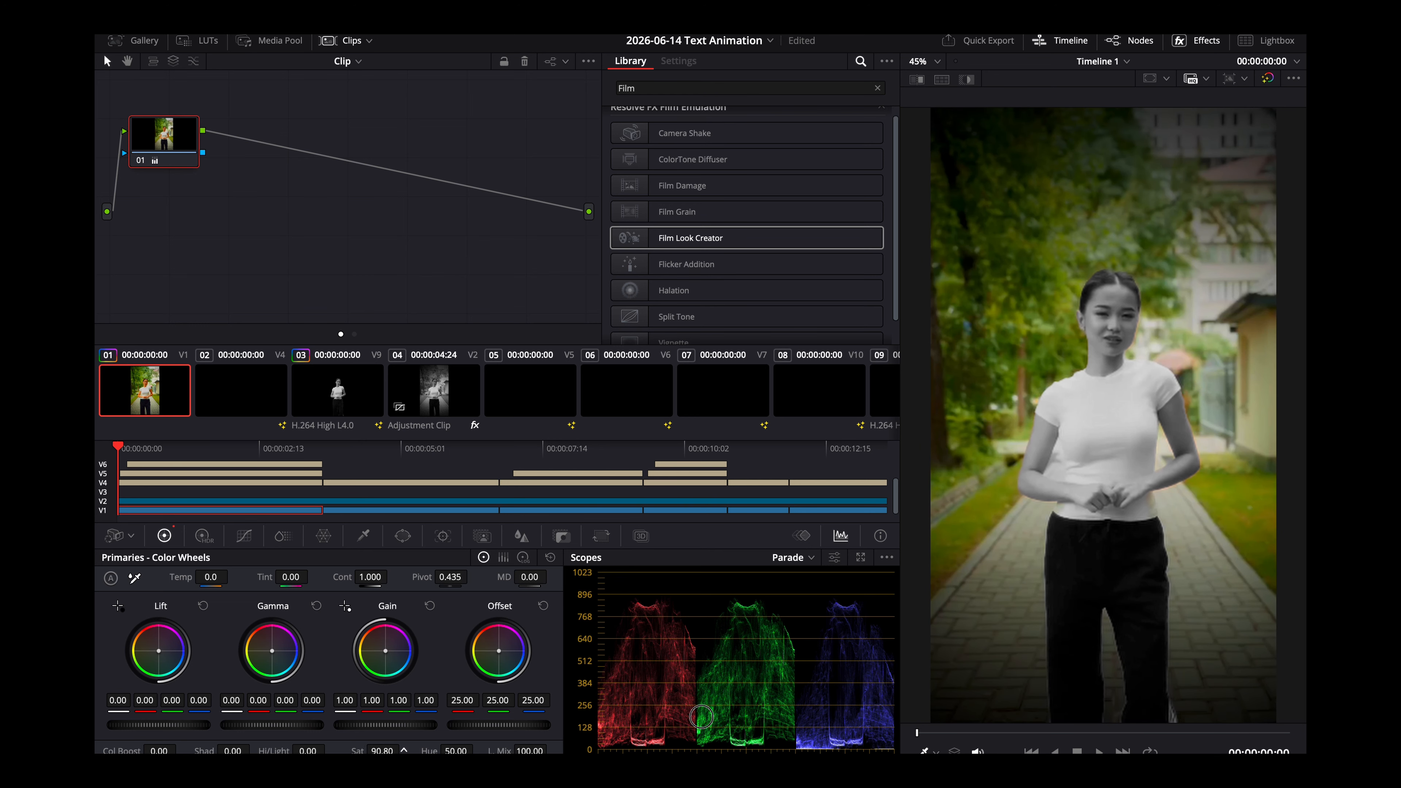
drag(379, 750, 379, 750)
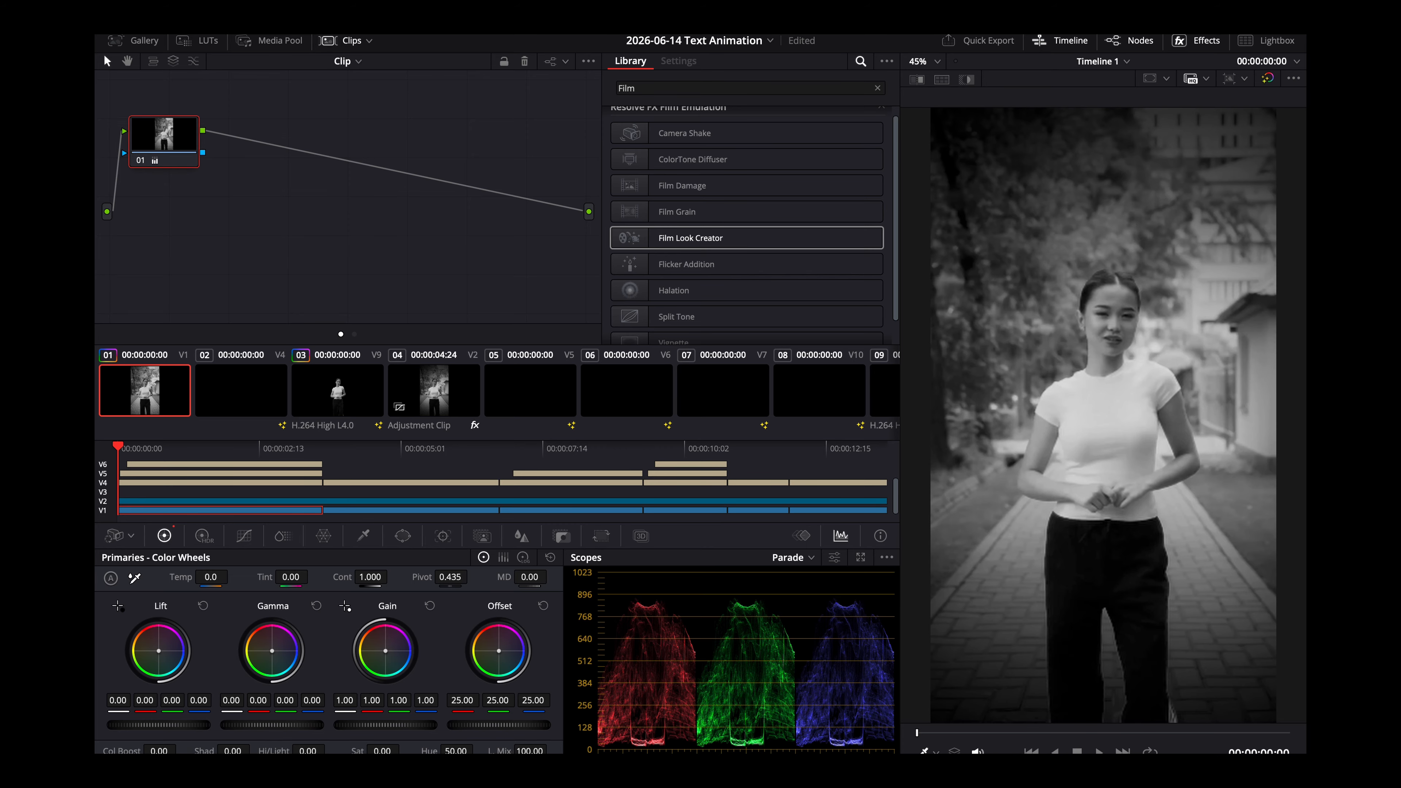
Return to the Edit page and review the title sections from 00:00:05:09 through to 00:00:10:00.
key(shift+4)
drag(325, 395, 469, 395)
click(497, 473)
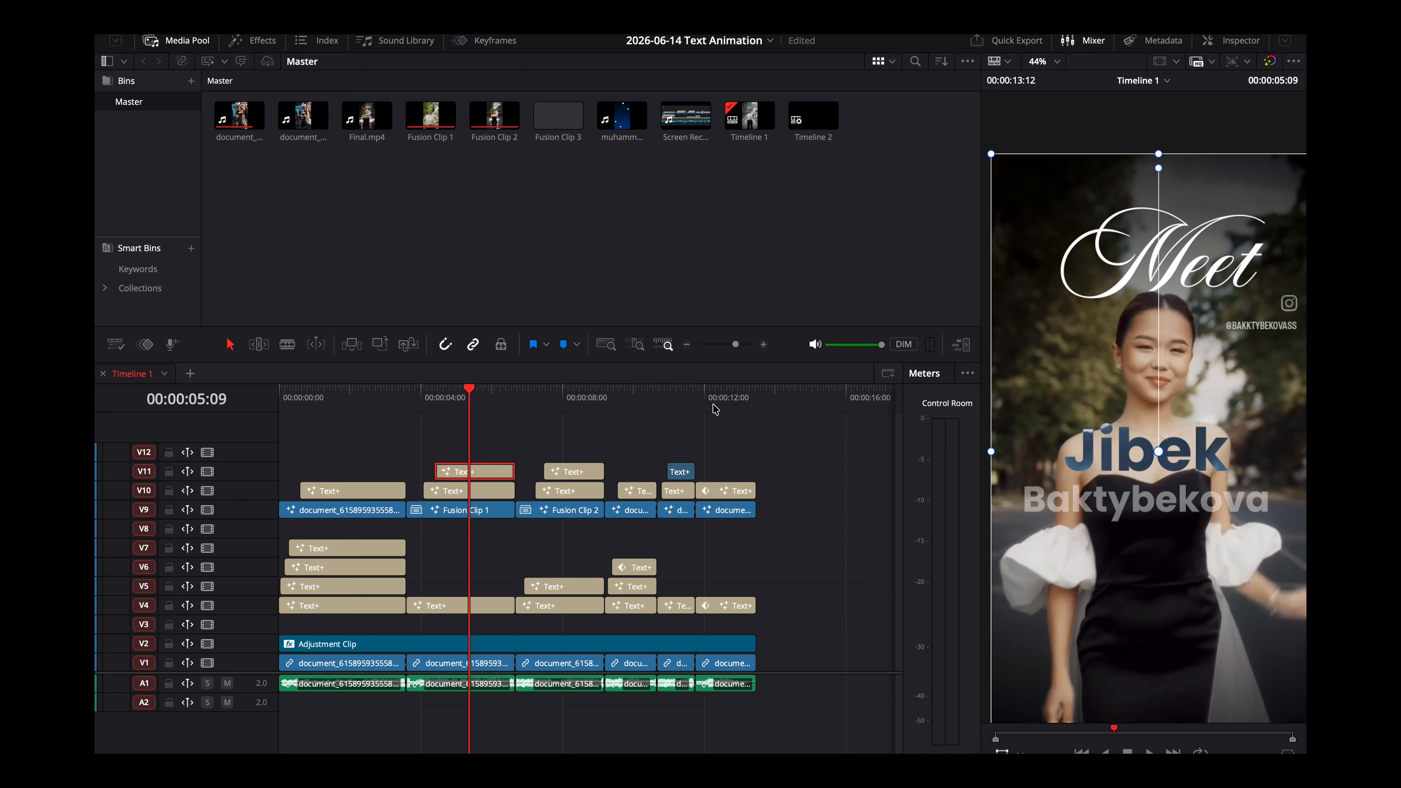
drag(427, 400, 622, 408)
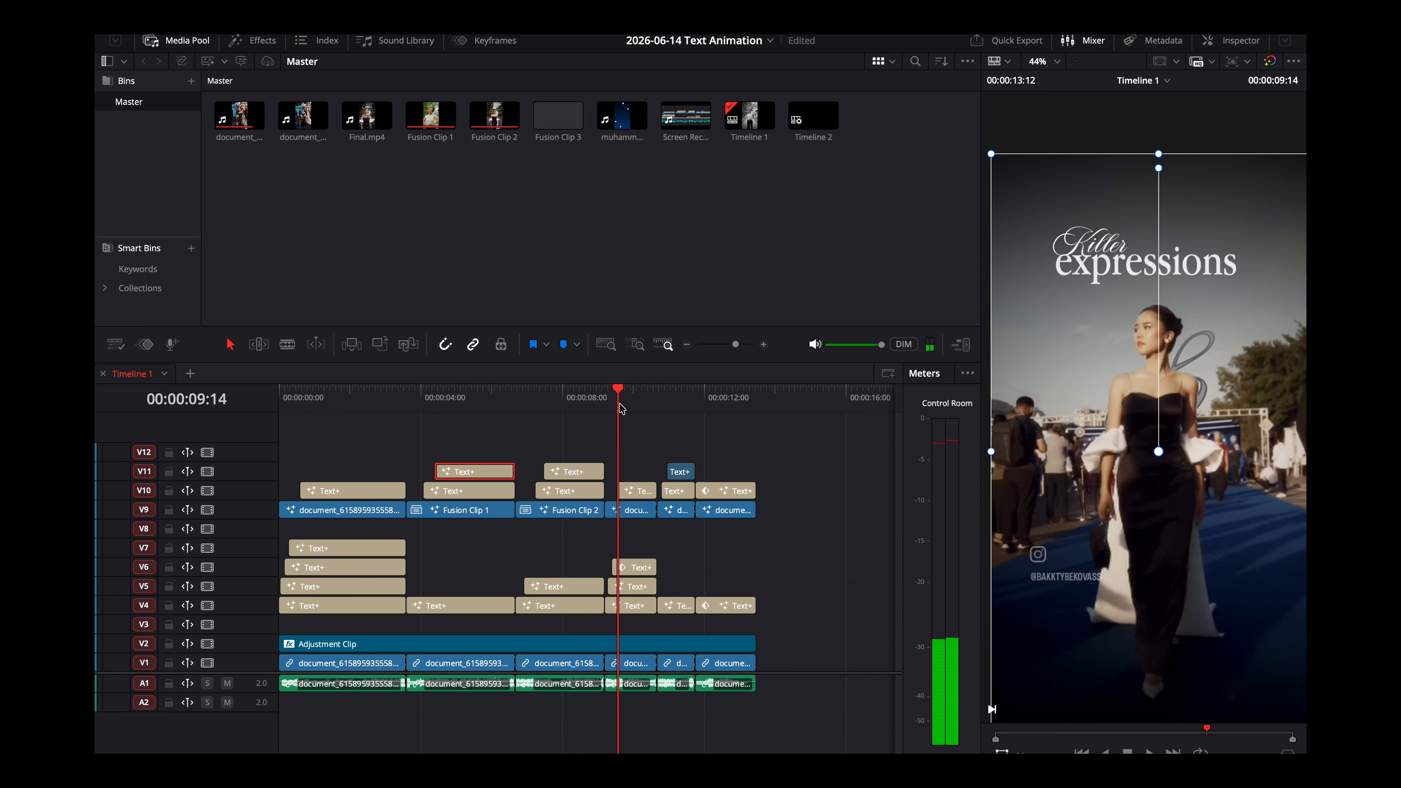
mouse_move(621, 408)
mouse_down()
mouse_move(609, 408)
mouse_move(633, 408)
mouse_up()
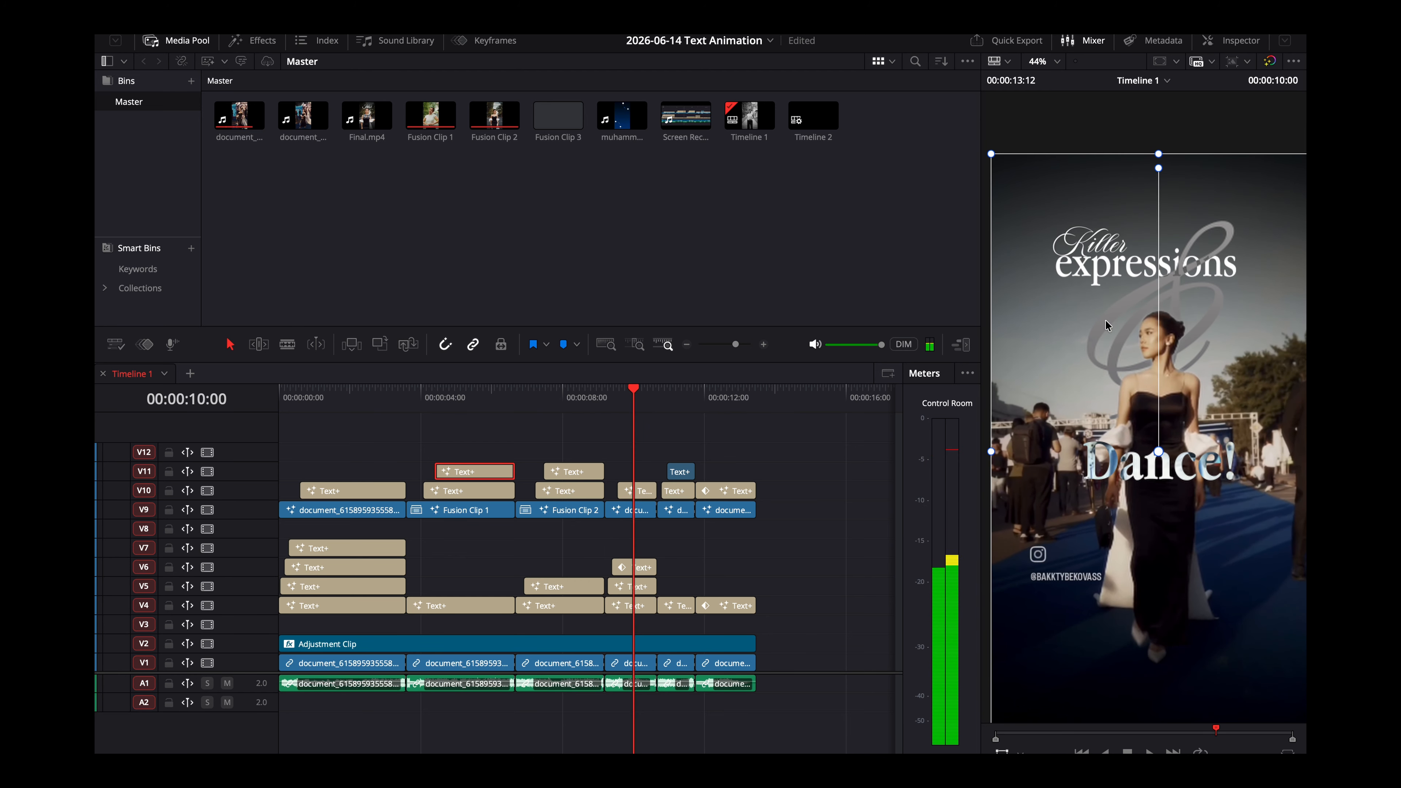
Show the zoom keyframes of the large ampersand title on V6 and hide the Media Pool.
click(617, 565)
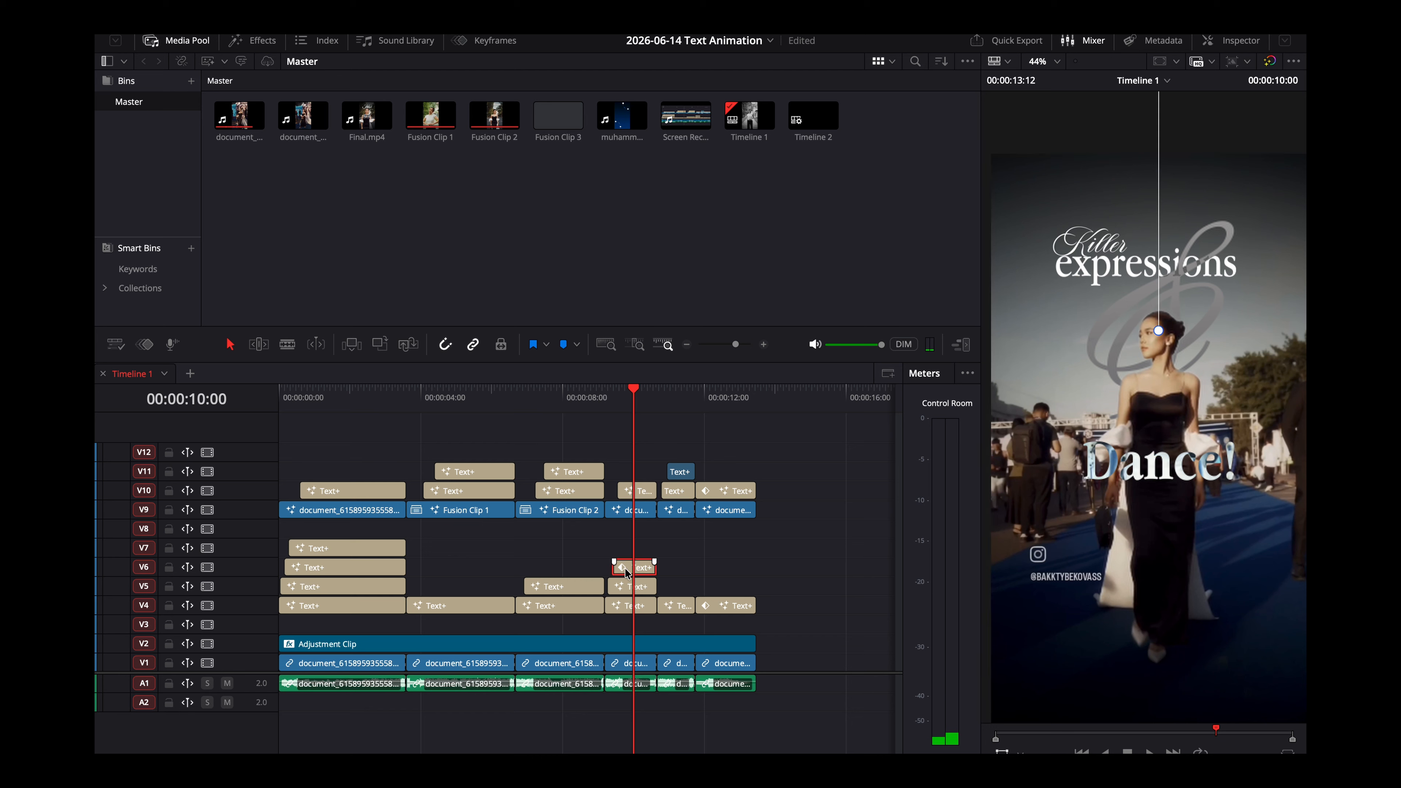
click(467, 42)
click(180, 40)
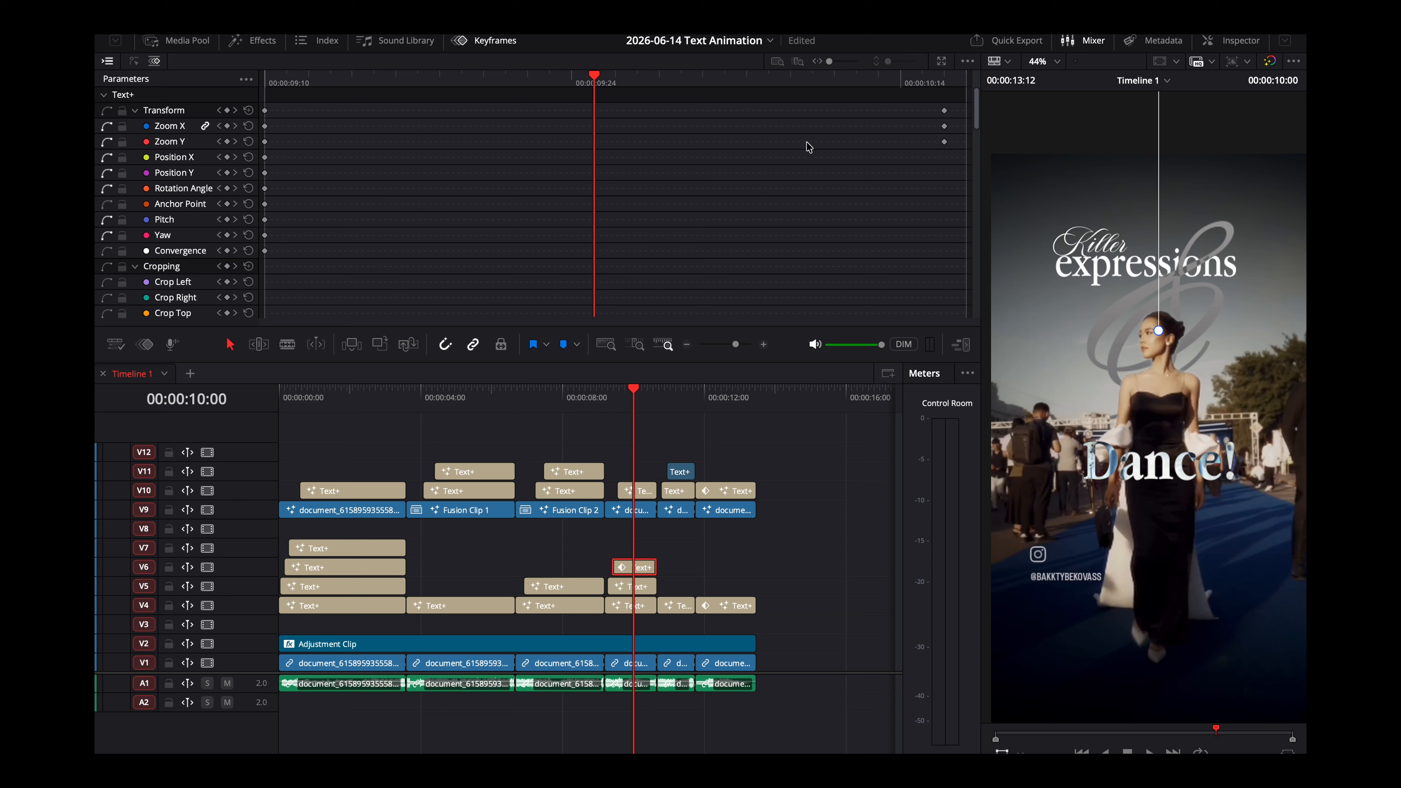
Select the last Text+ title on V4 at 00:00:12:23 and examine the "follow me" text up close.
drag(659, 407, 737, 415)
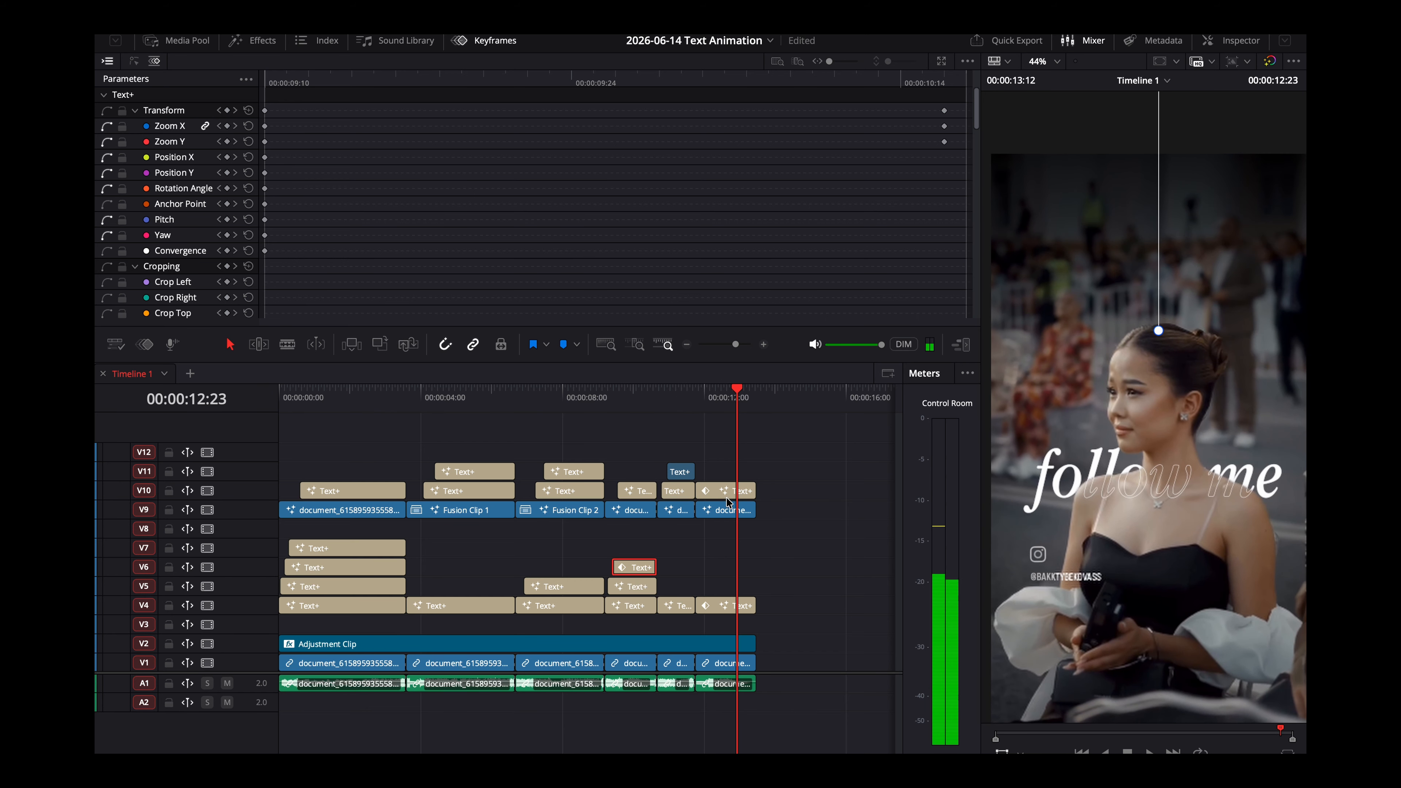
click(720, 605)
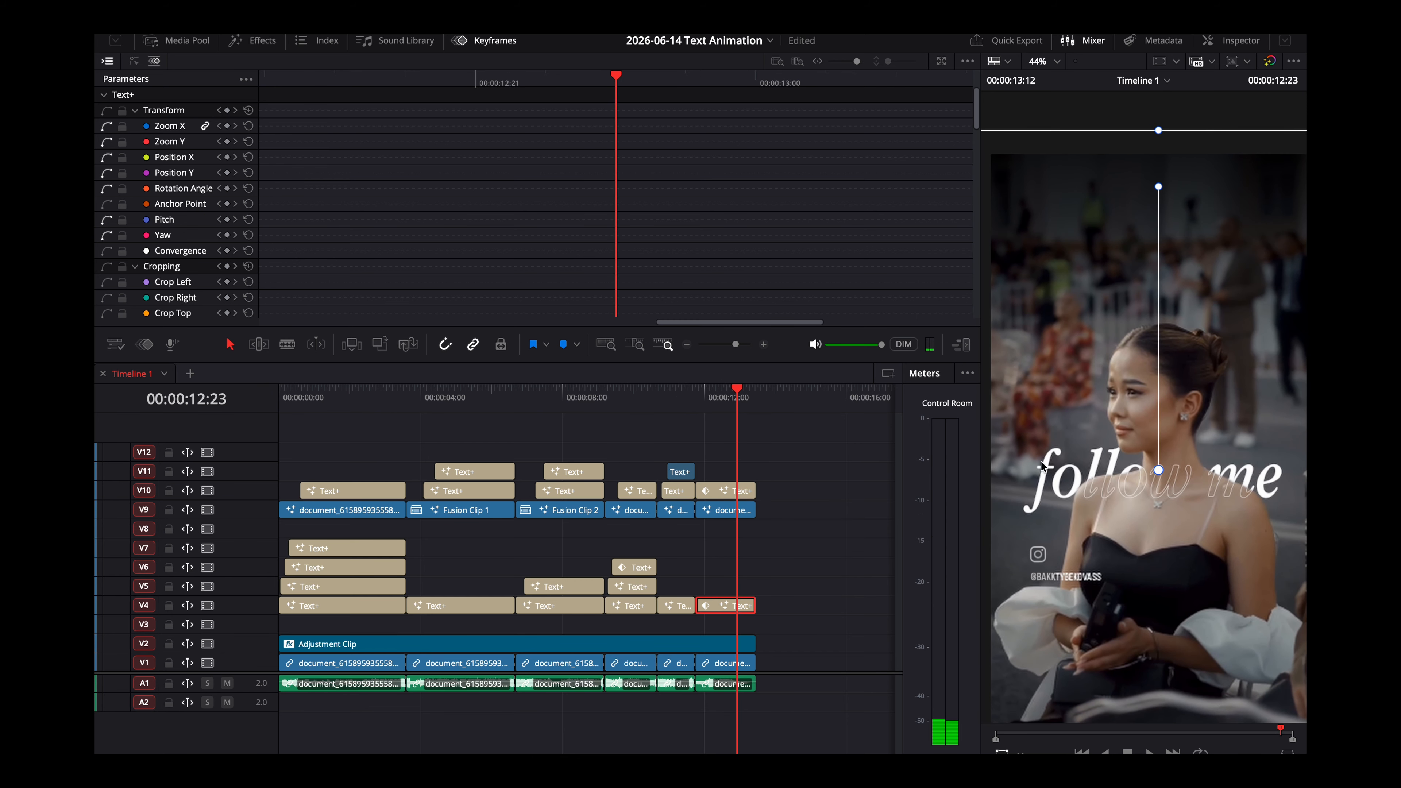
scroll(1041, 461, up, 3)
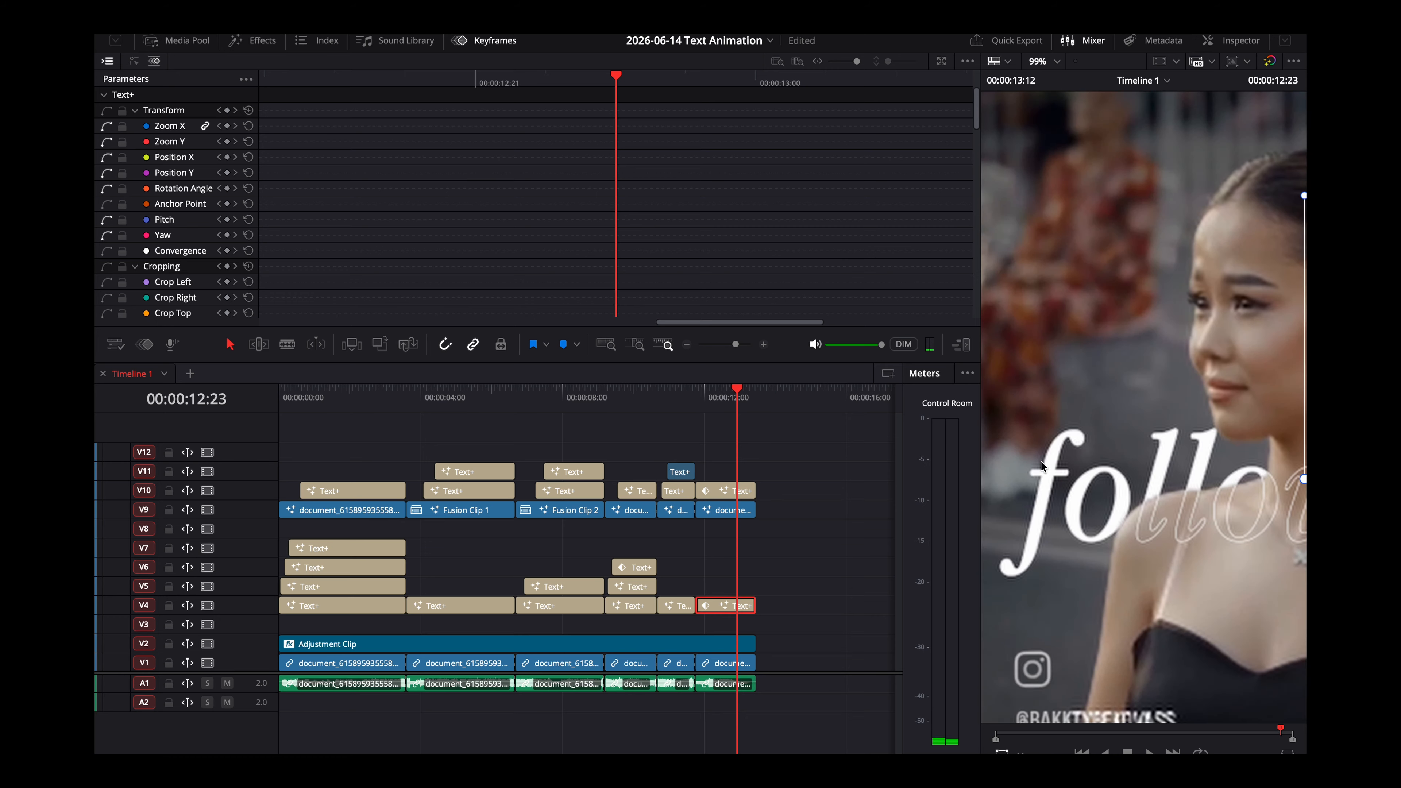
Open the last Text+ title on V10 in the Inspector and enlarge the viewer and Inspector area.
click(727, 491)
click(1227, 42)
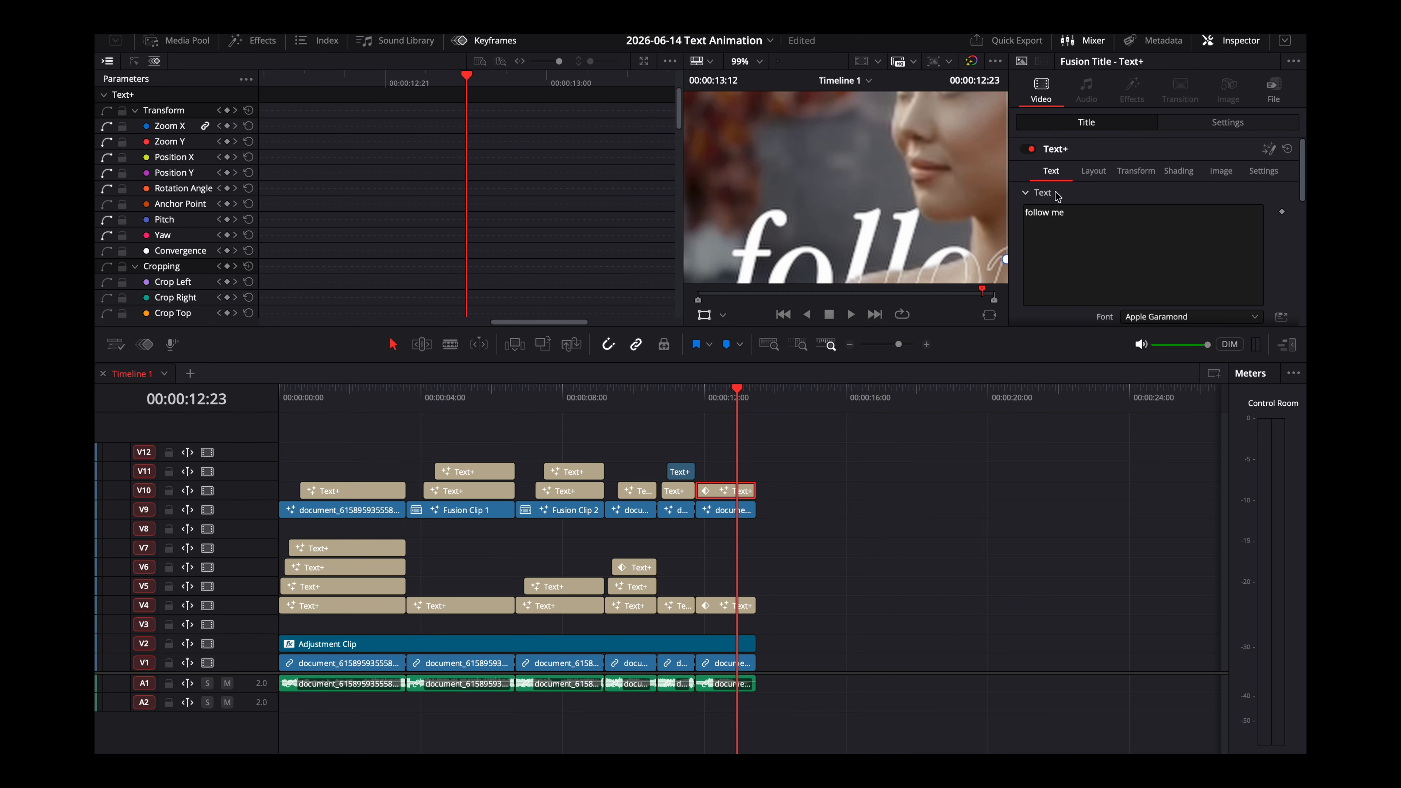
drag(842, 331, 839, 494)
scroll(1073, 387, down, 2)
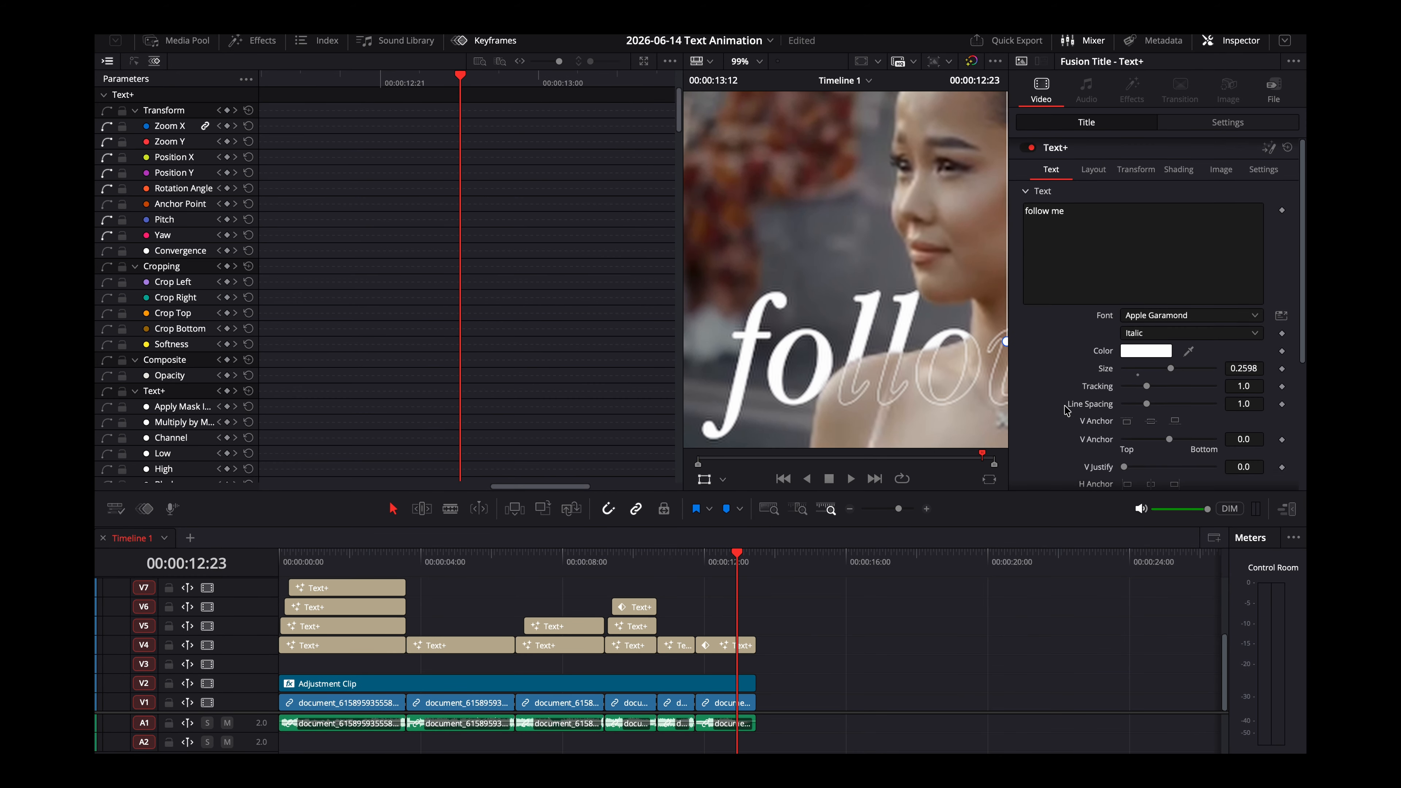
scroll(1069, 351, up, 2)
Examine the shading settings of the last "follow me" Text+ title on V4, including its fill, color and position properties.
click(730, 646)
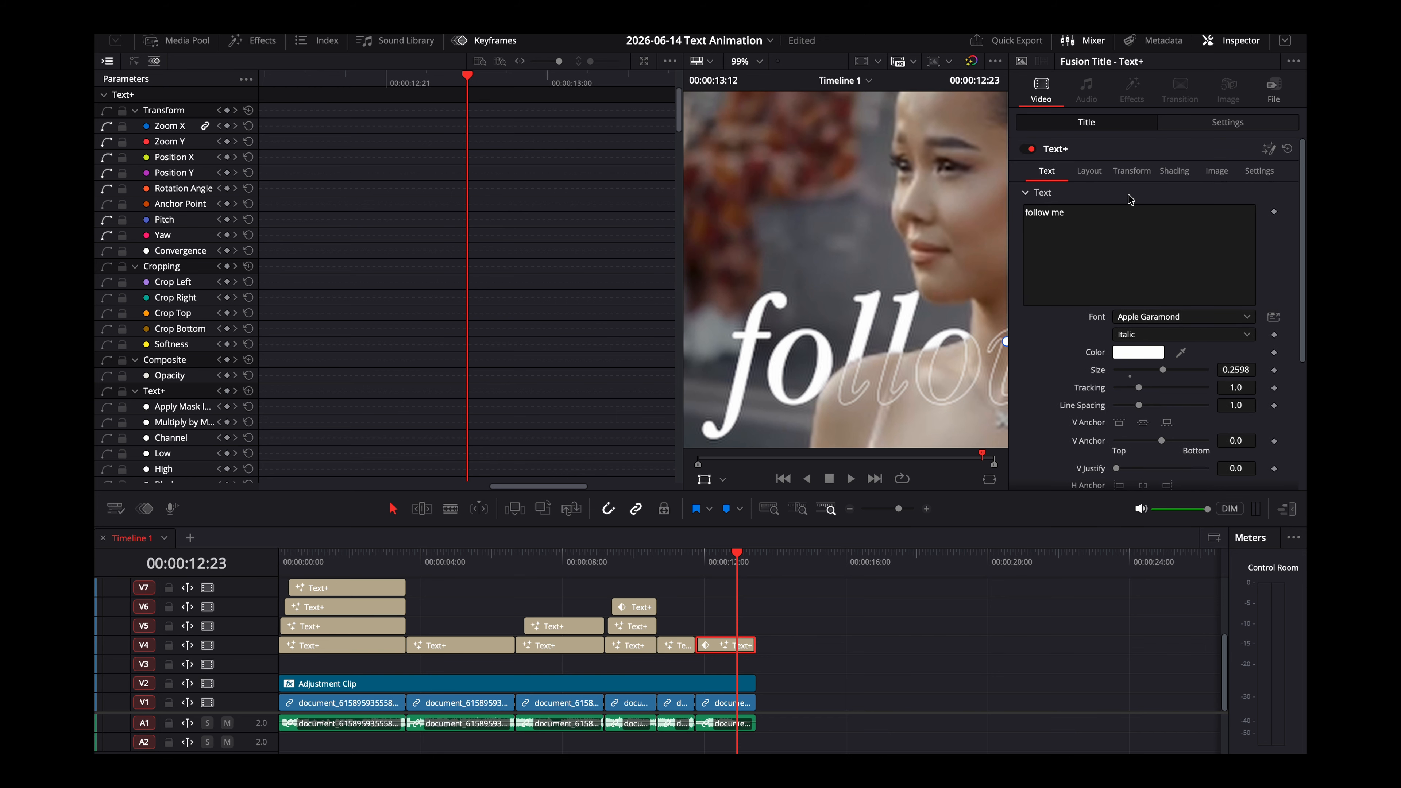
click(1176, 172)
scroll(1105, 331, down, 3)
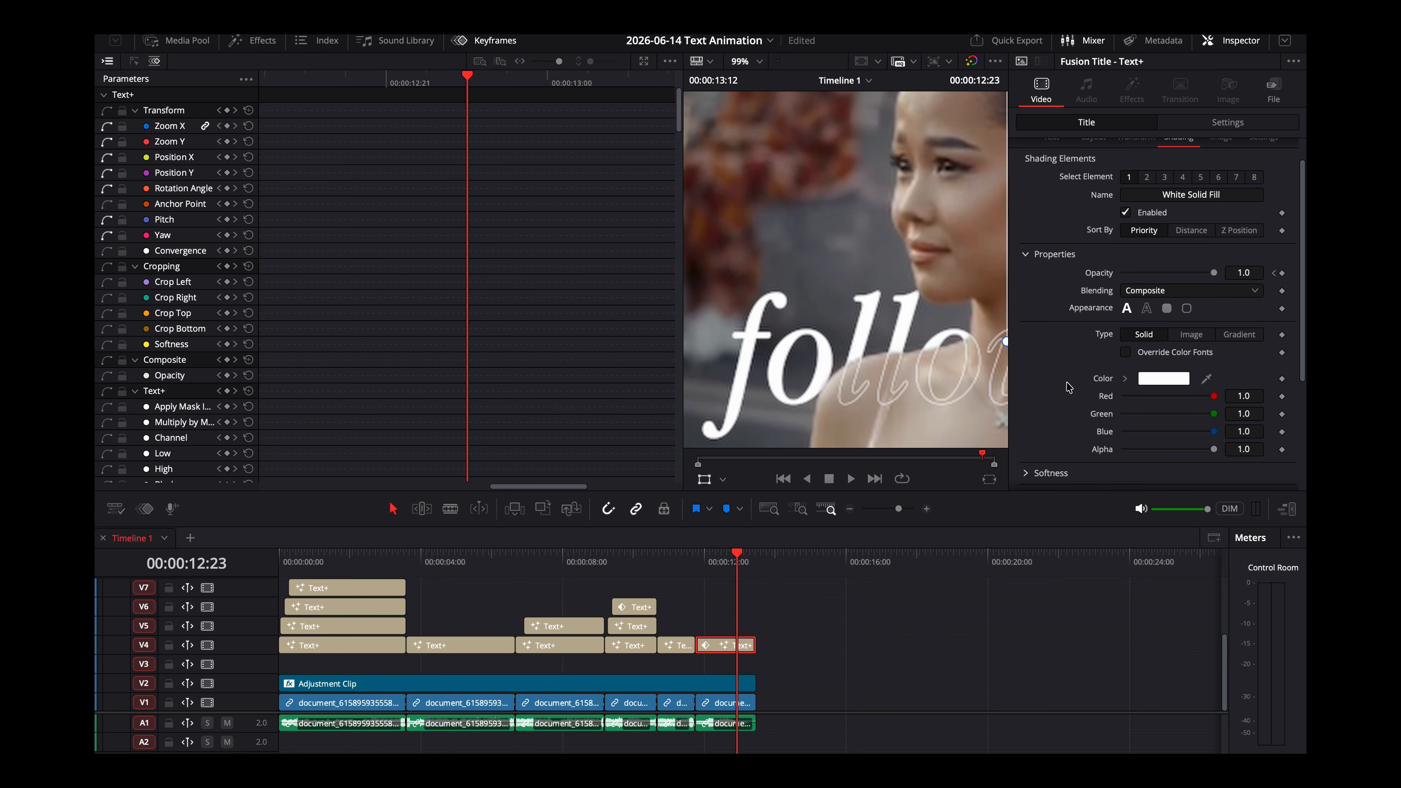
scroll(1077, 360, down, 6)
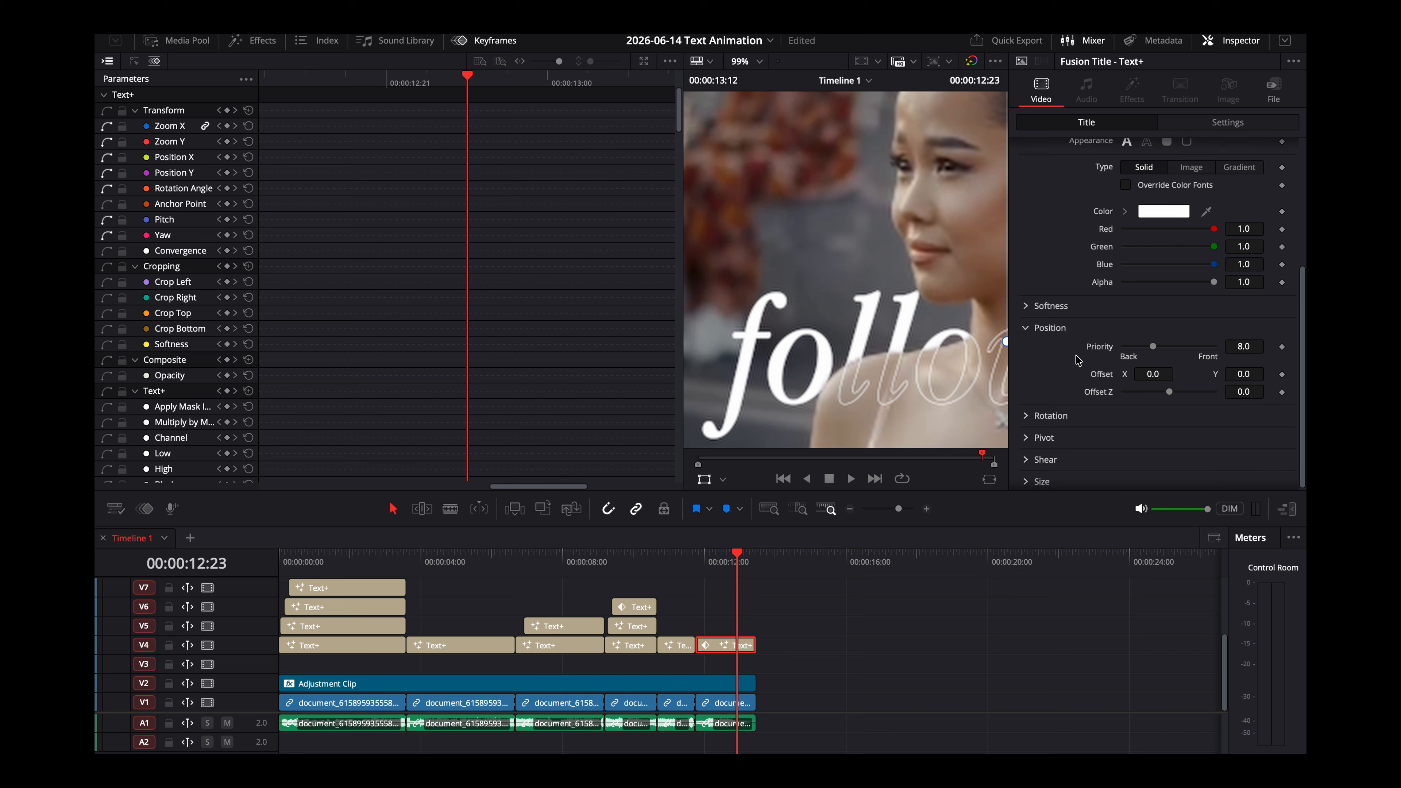
scroll(1084, 342, up, 10)
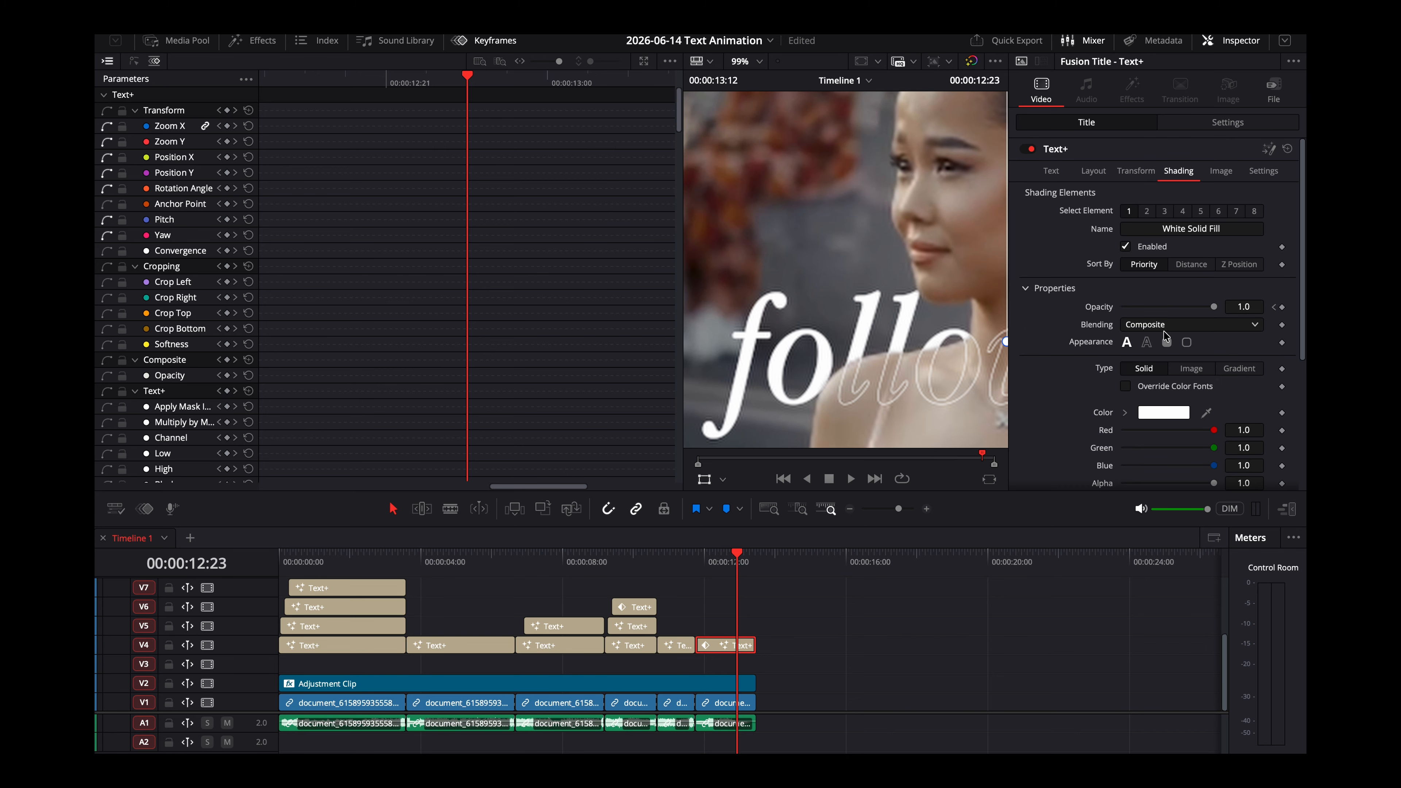
Change the appearance of shading element 1, White Solid Fill, to a text outline on the V4 "follow me" title.
click(1165, 212)
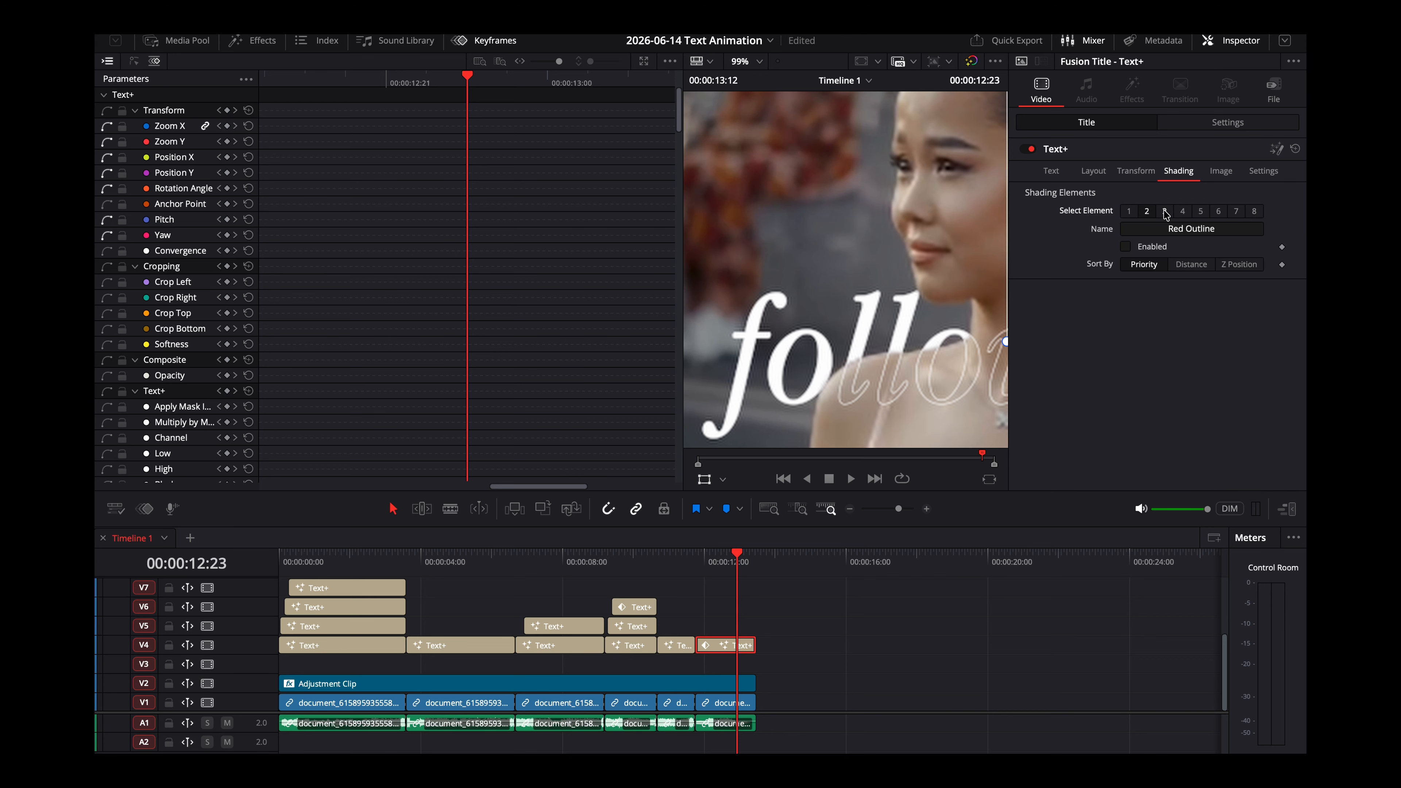
click(1129, 212)
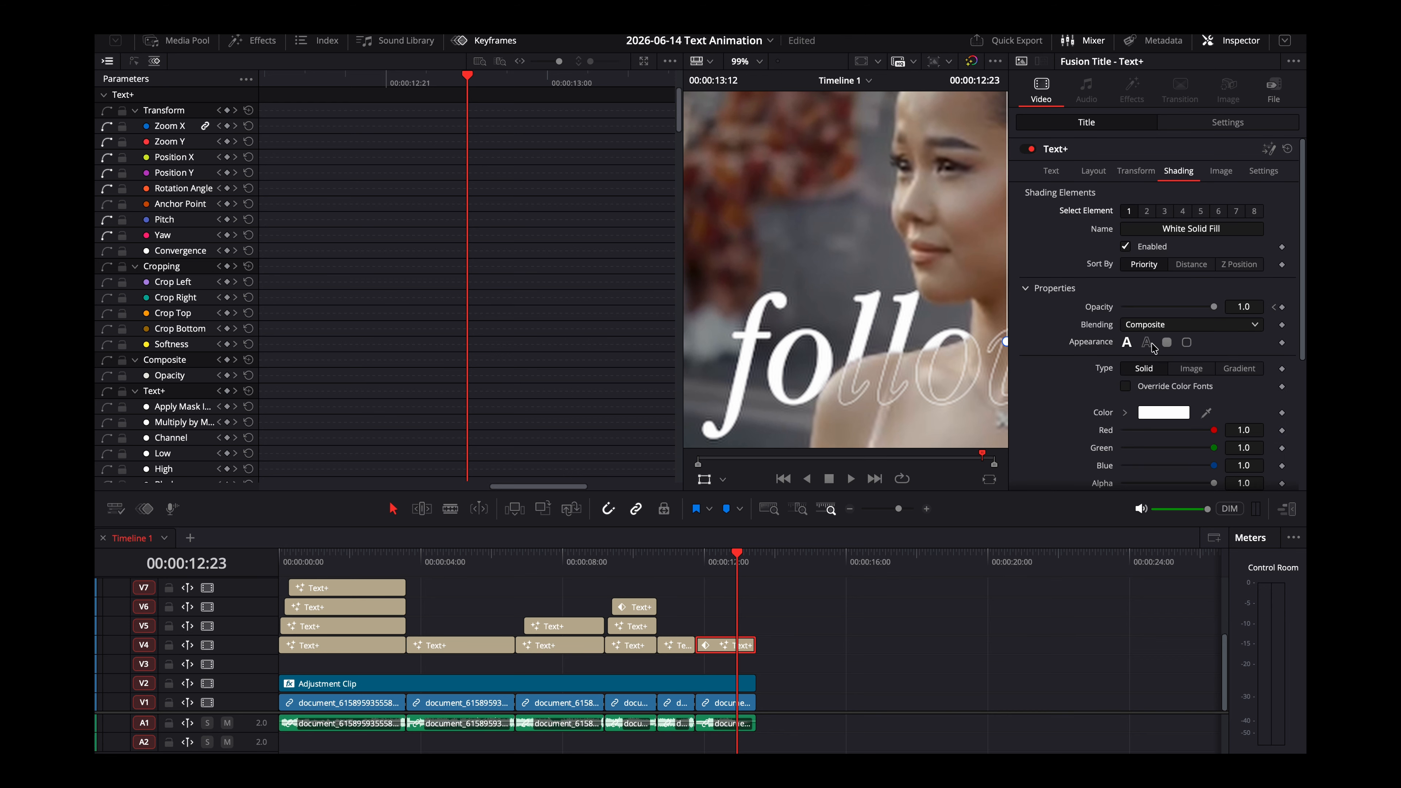
click(1147, 343)
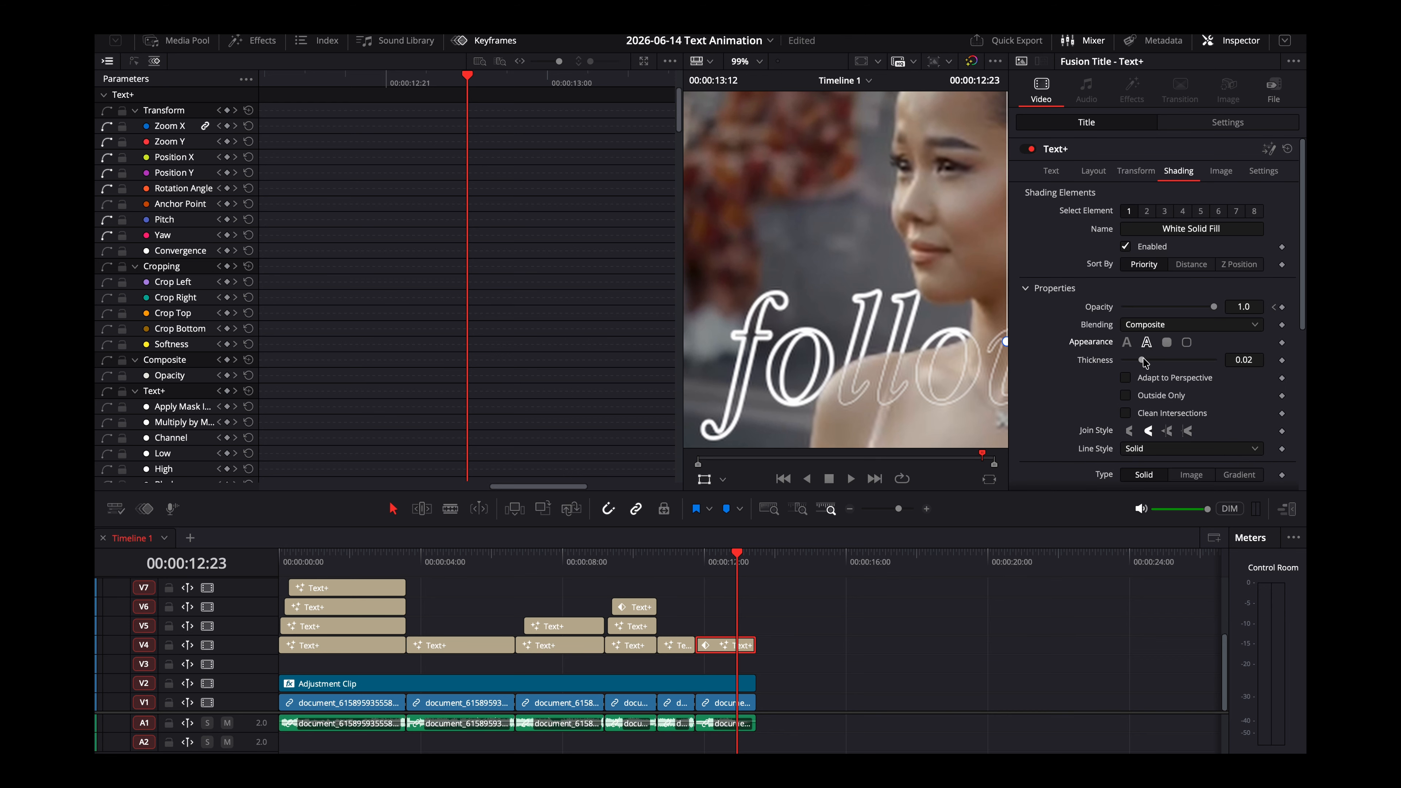
Undo the outline appearance on the V4 title and select the last "follow me" Text+ title on V10.
key(ctrl+z)
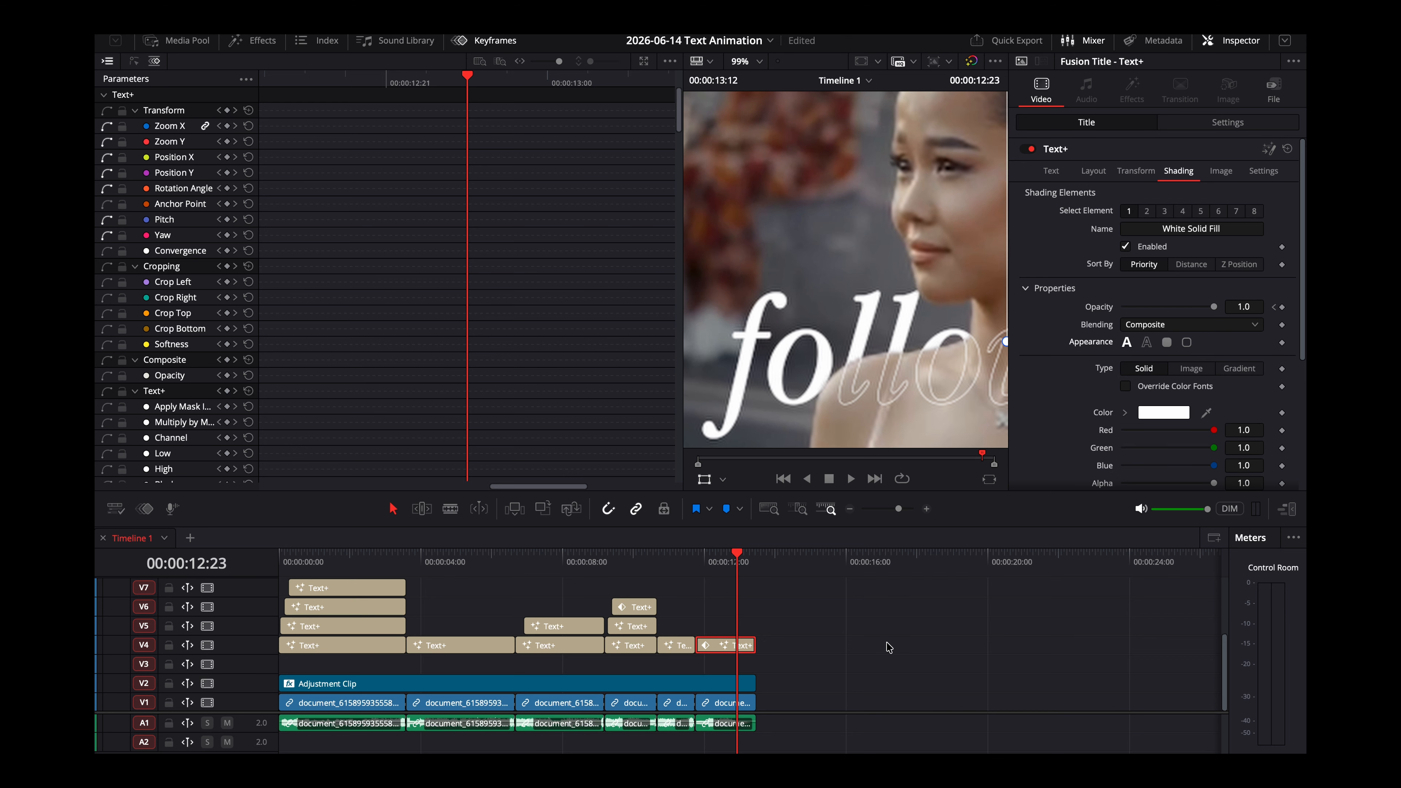
click(712, 705)
scroll(730, 672, up, 5)
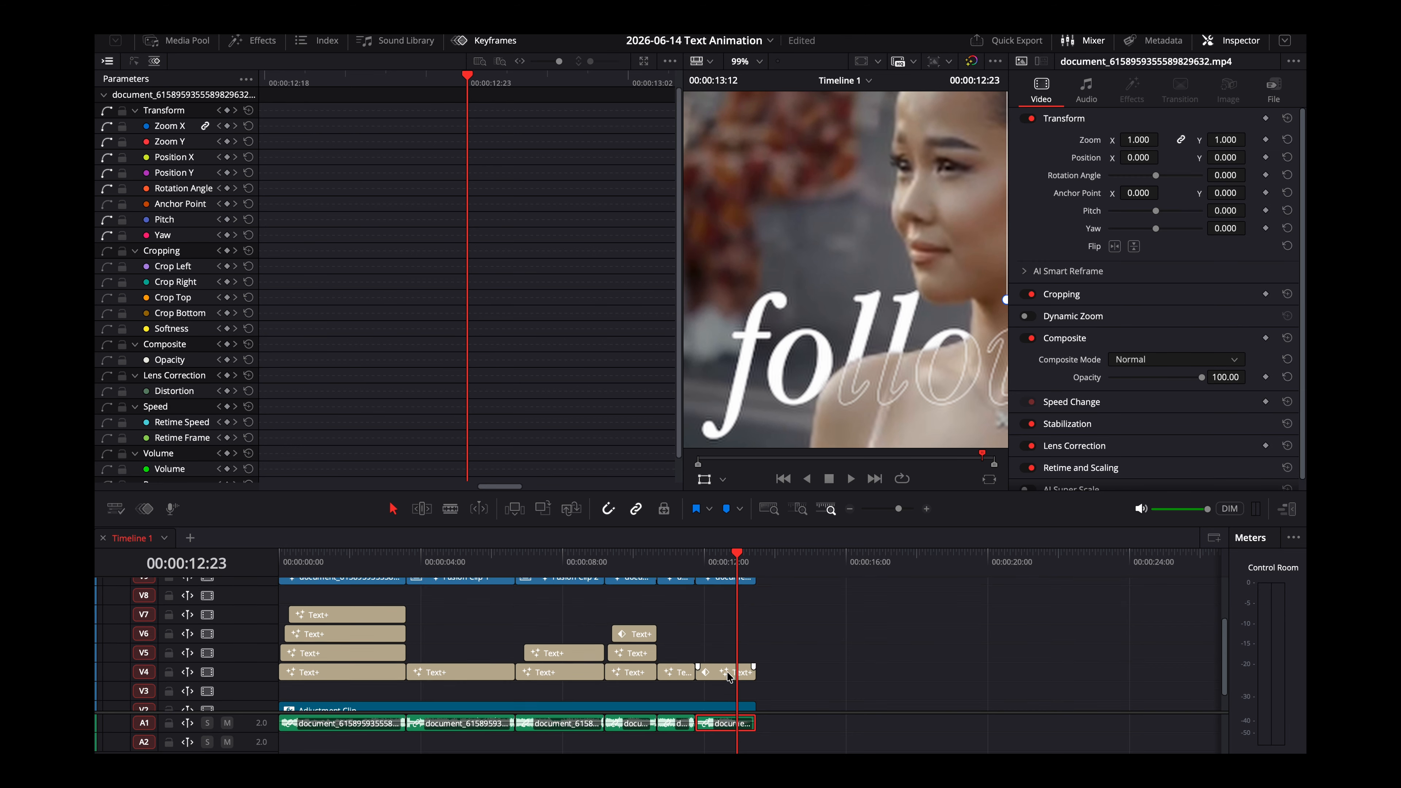
click(730, 617)
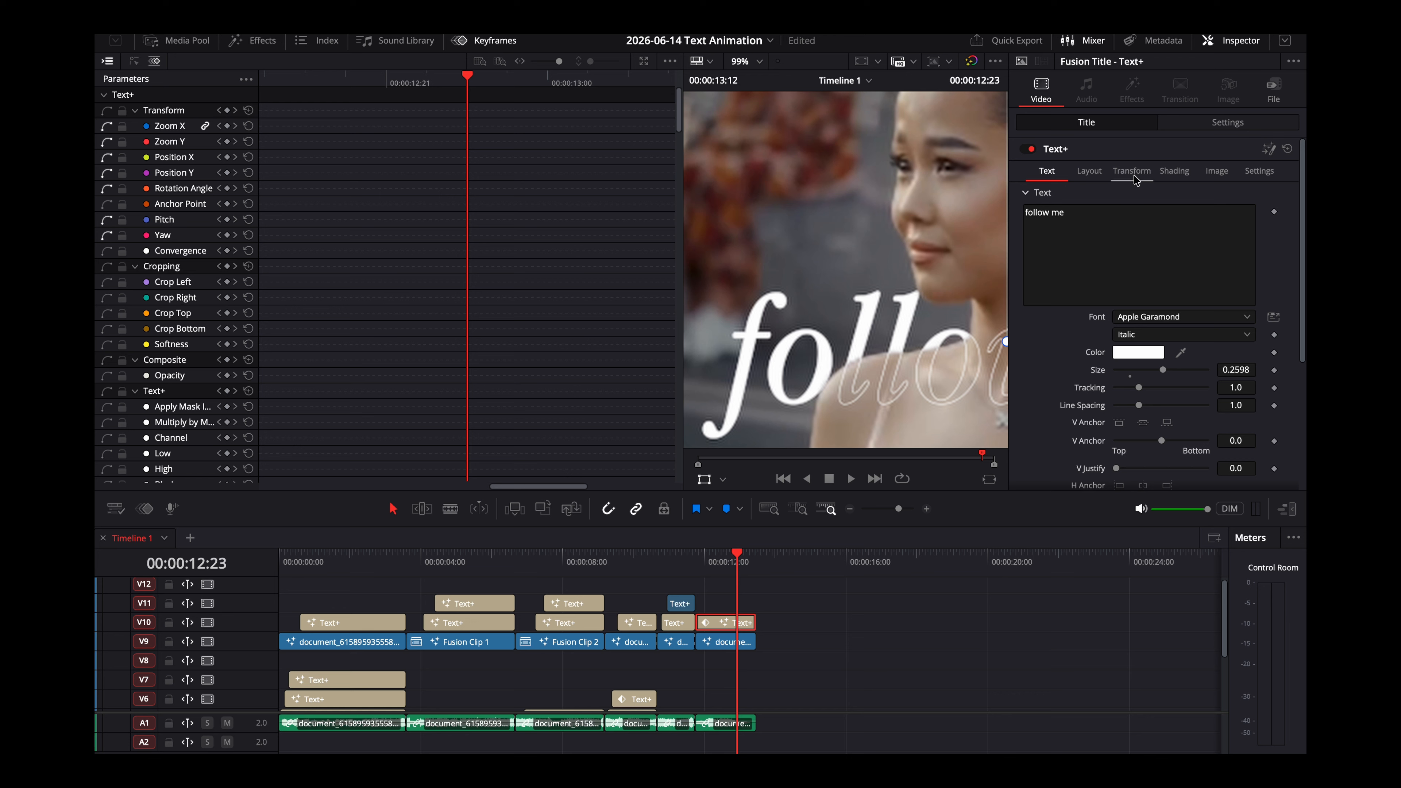
Switch shading element 1 of the V10 "follow me" title to text fill and back to text outline, examining the letters up close.
click(1133, 172)
click(1178, 171)
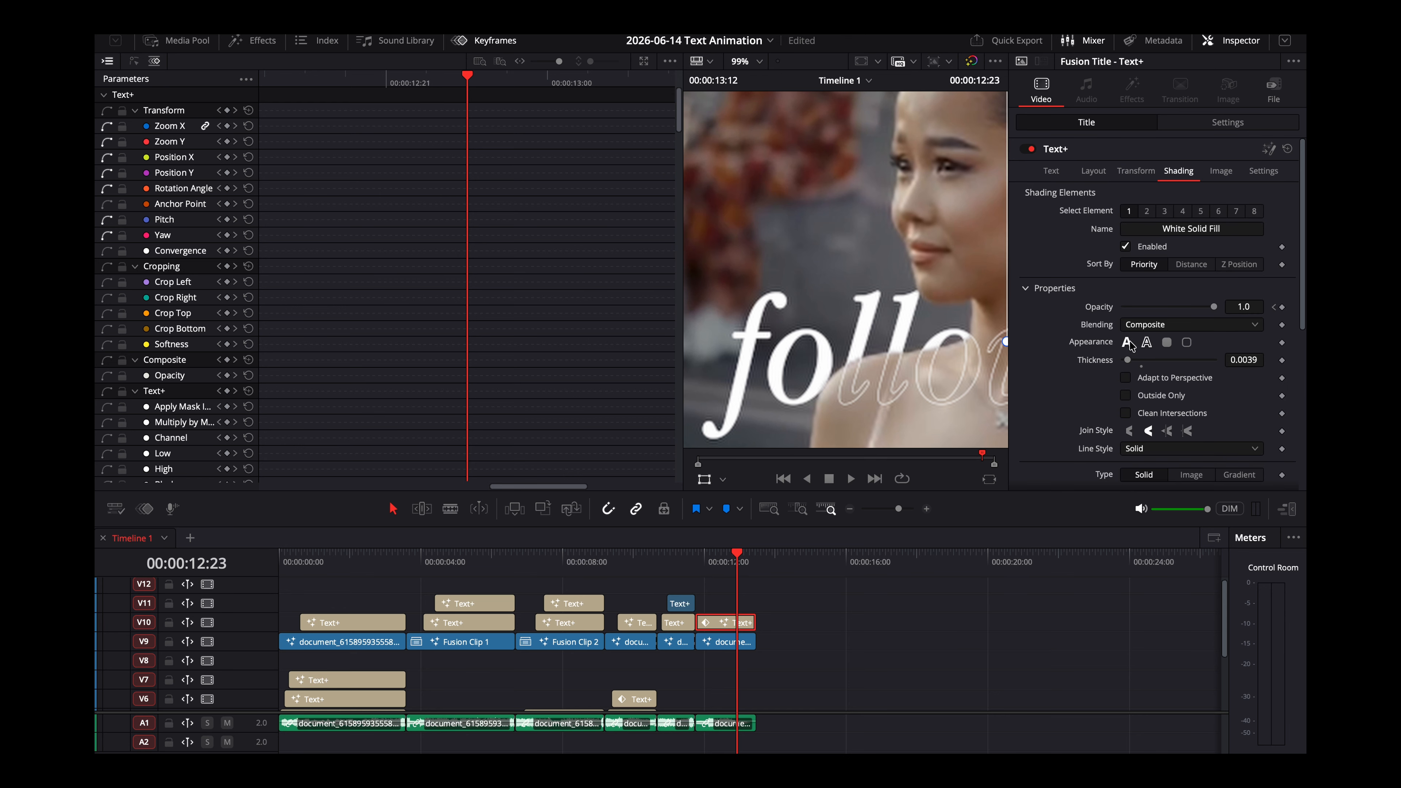
click(1129, 342)
click(1146, 343)
scroll(914, 382, up, 5)
scroll(914, 382, down, 6)
scroll(914, 381, up, 4)
scroll(915, 382, down, 4)
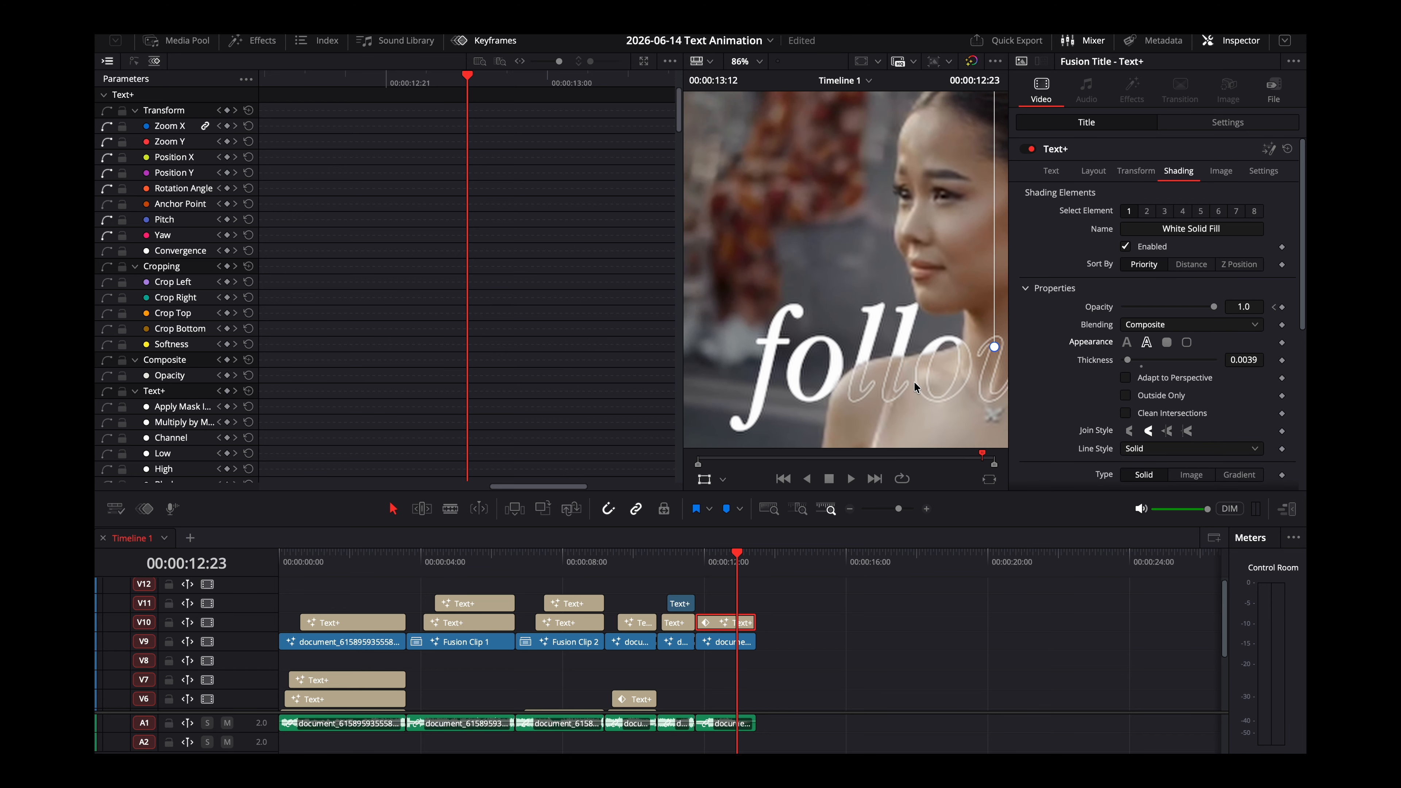
scroll(914, 382, down, 3)
Try the Gradient type on shading element 1 of the V10 "follow me" title, and undo it.
click(1051, 171)
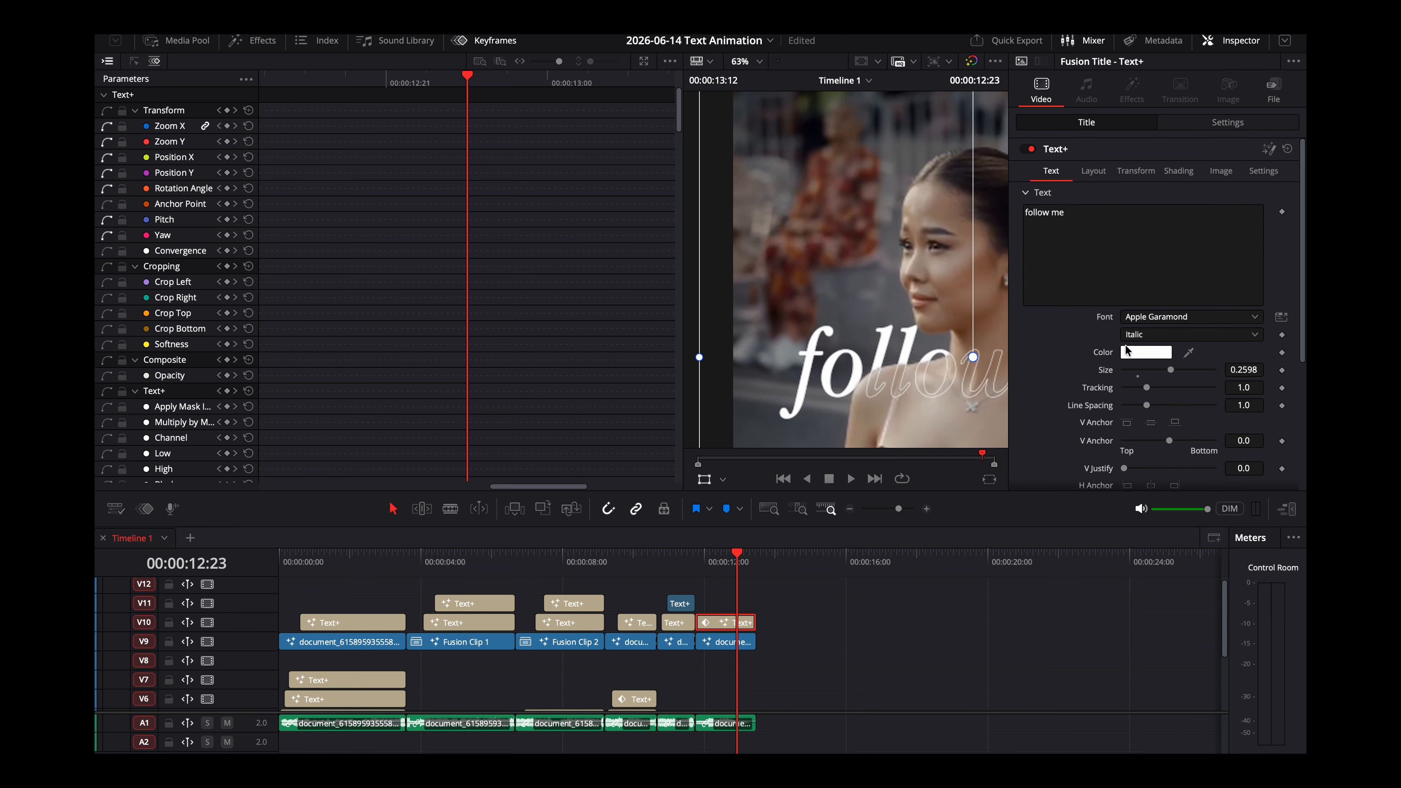
click(1153, 169)
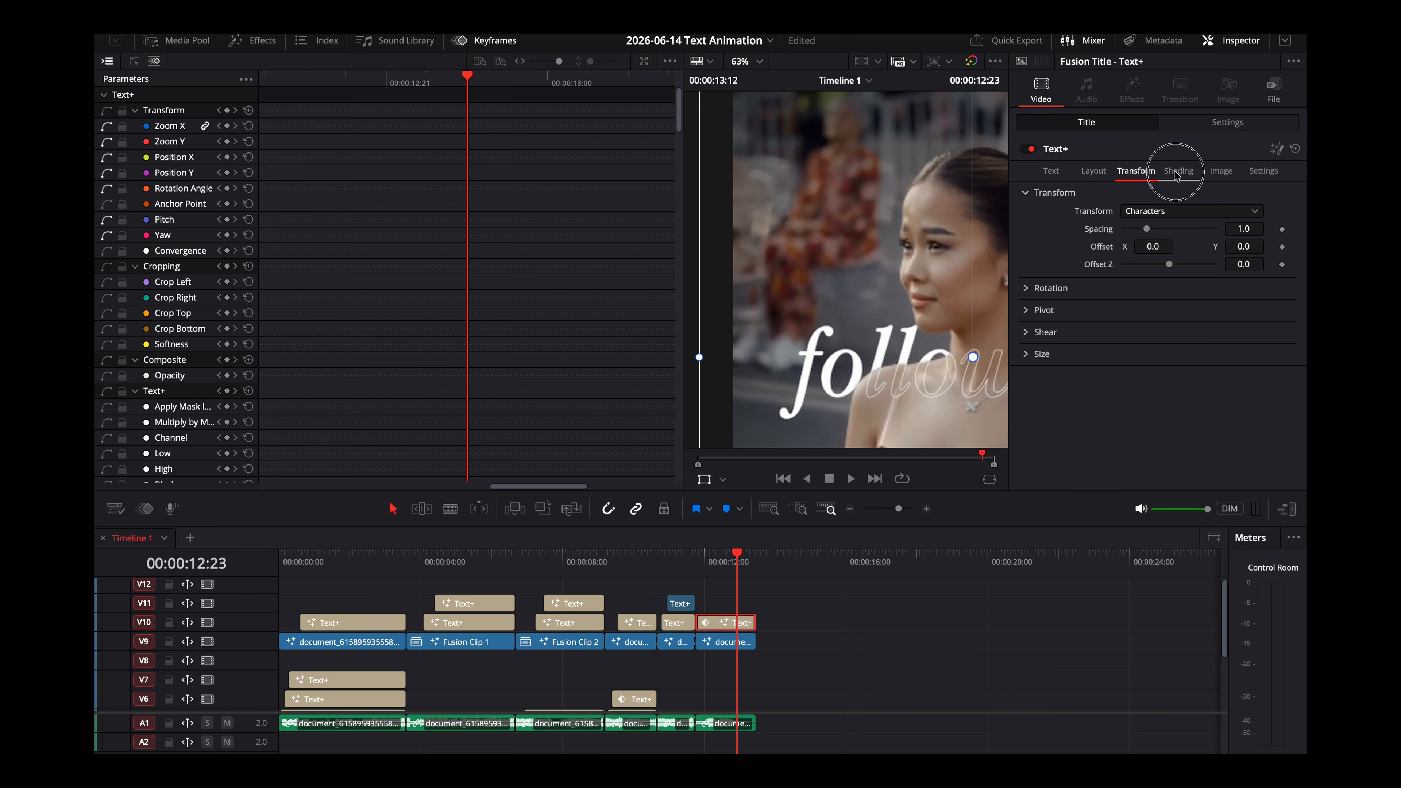
click(1178, 172)
scroll(1069, 338, down, 5)
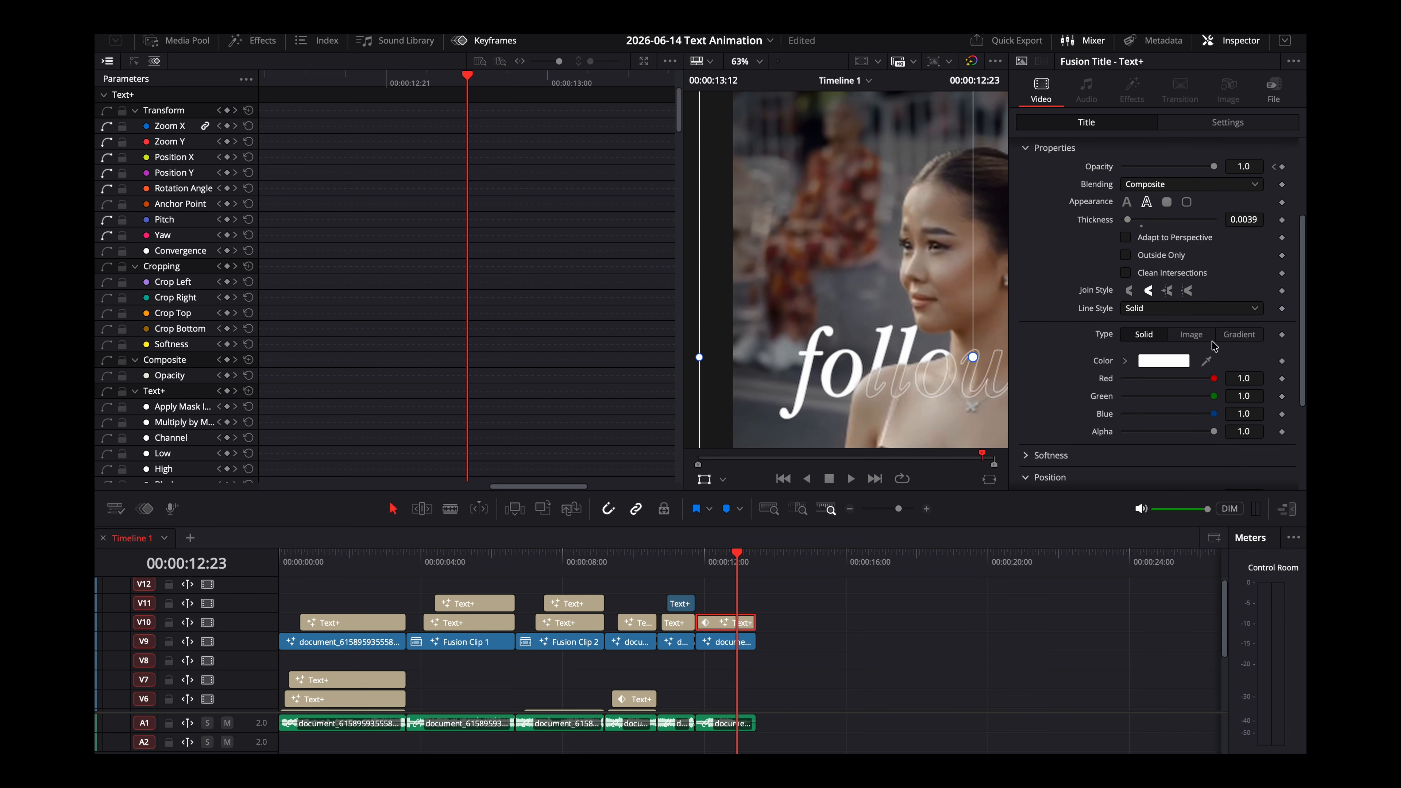
click(1242, 334)
key(ctrl+z)
Enlarge the timeline area, view the frame at 00:00:01:15 and fit the whole picture in the viewer.
scroll(920, 338, down, 5)
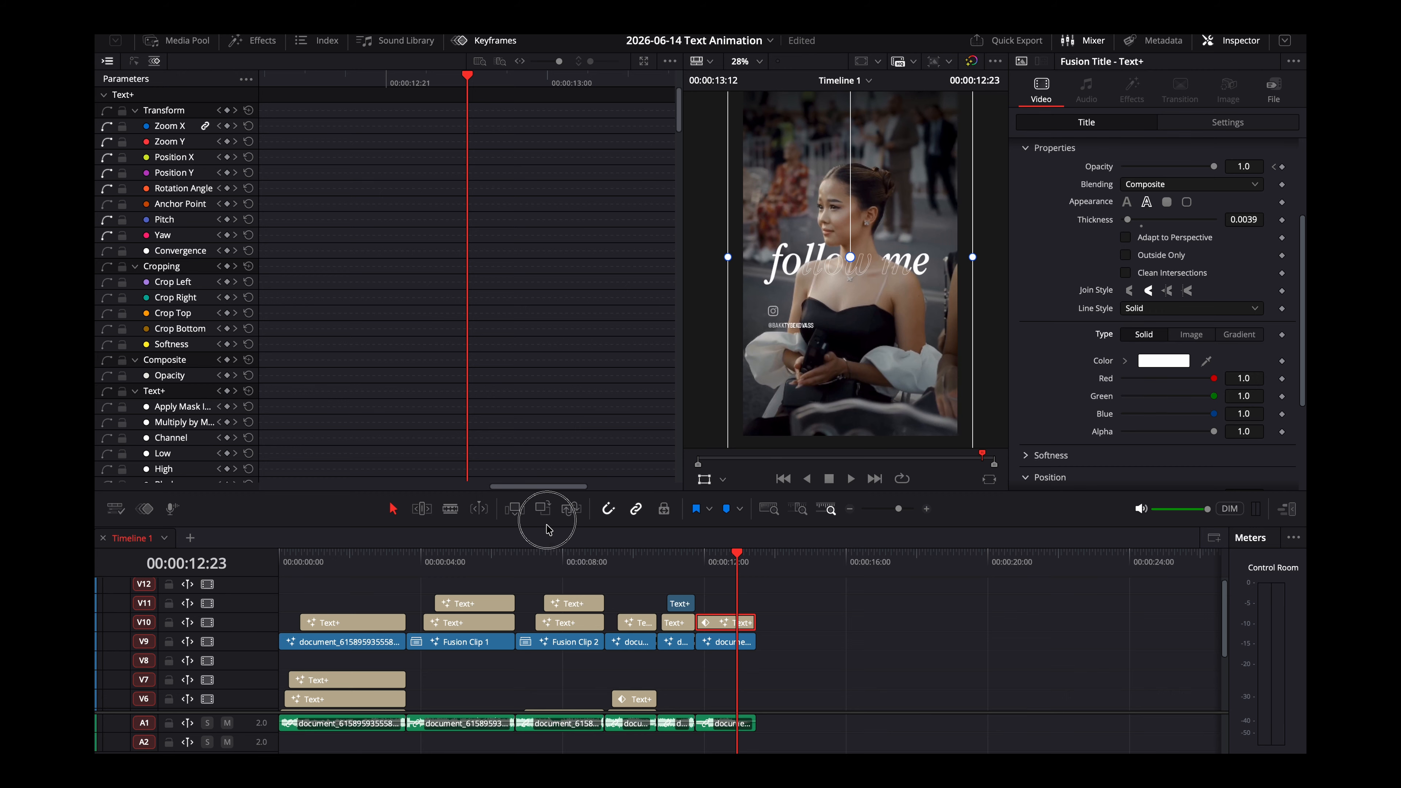
drag(528, 524, 527, 408)
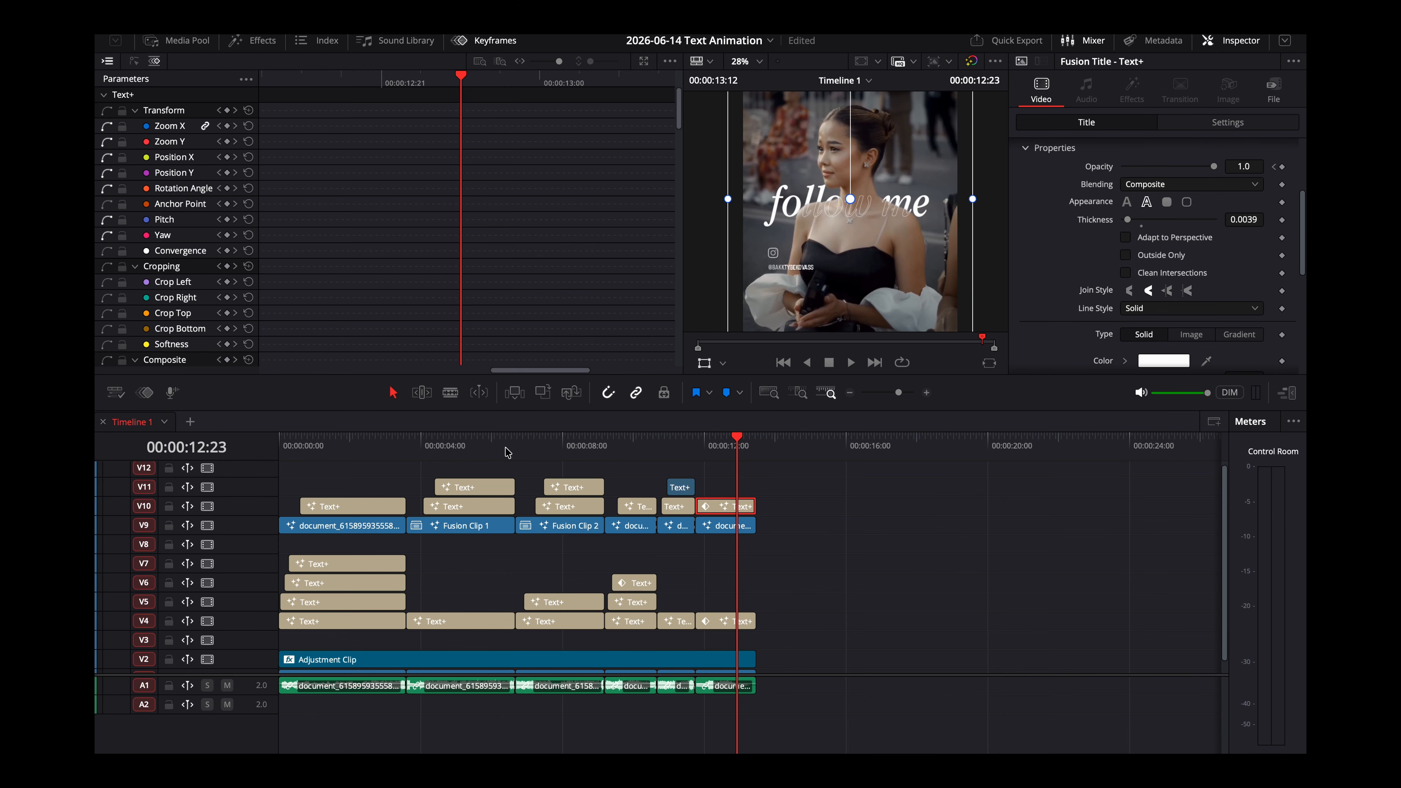
drag(507, 452, 335, 446)
key(shift+z)
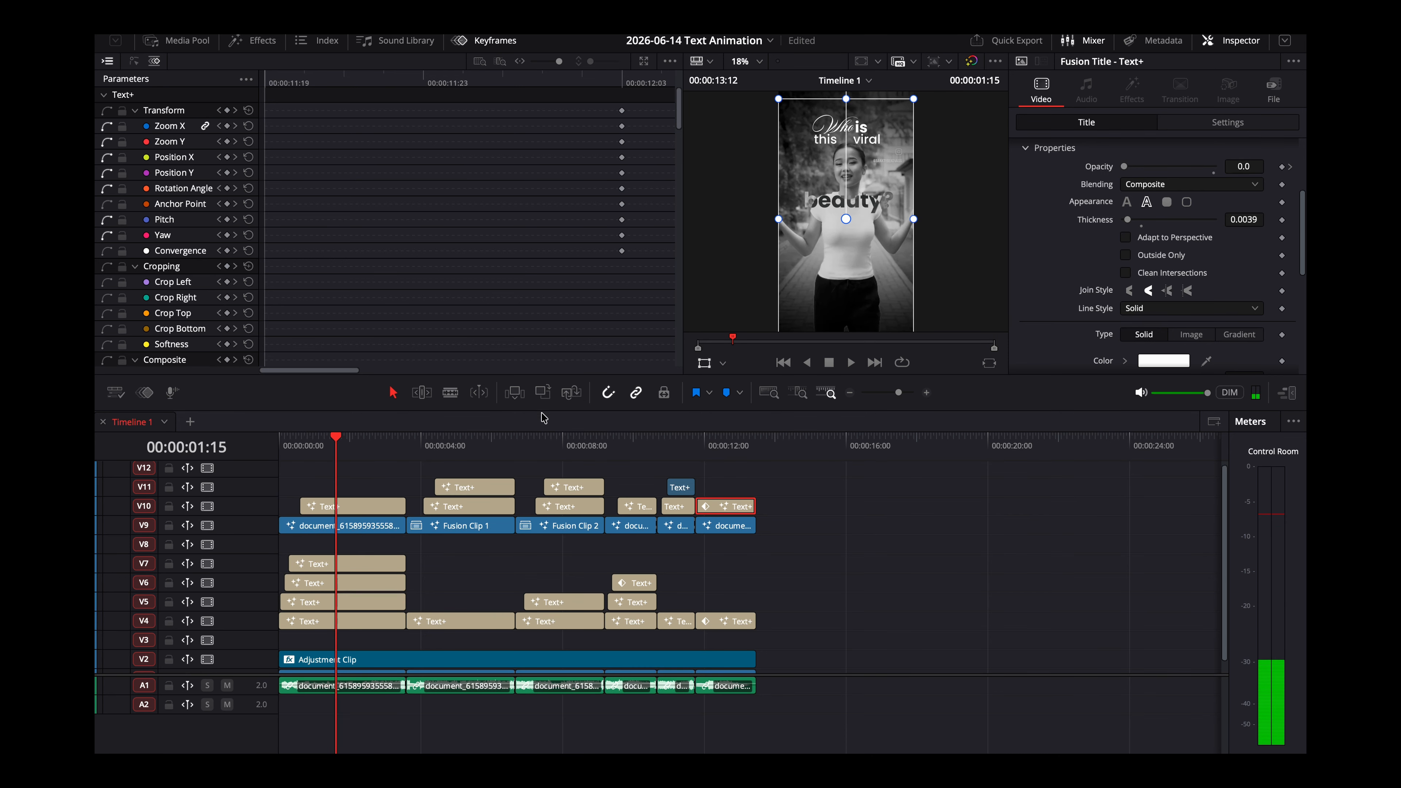
Enlarge the viewer area again and scrub through the opening "beauty?" title animation to 00:00:03:02.
drag(525, 410, 524, 524)
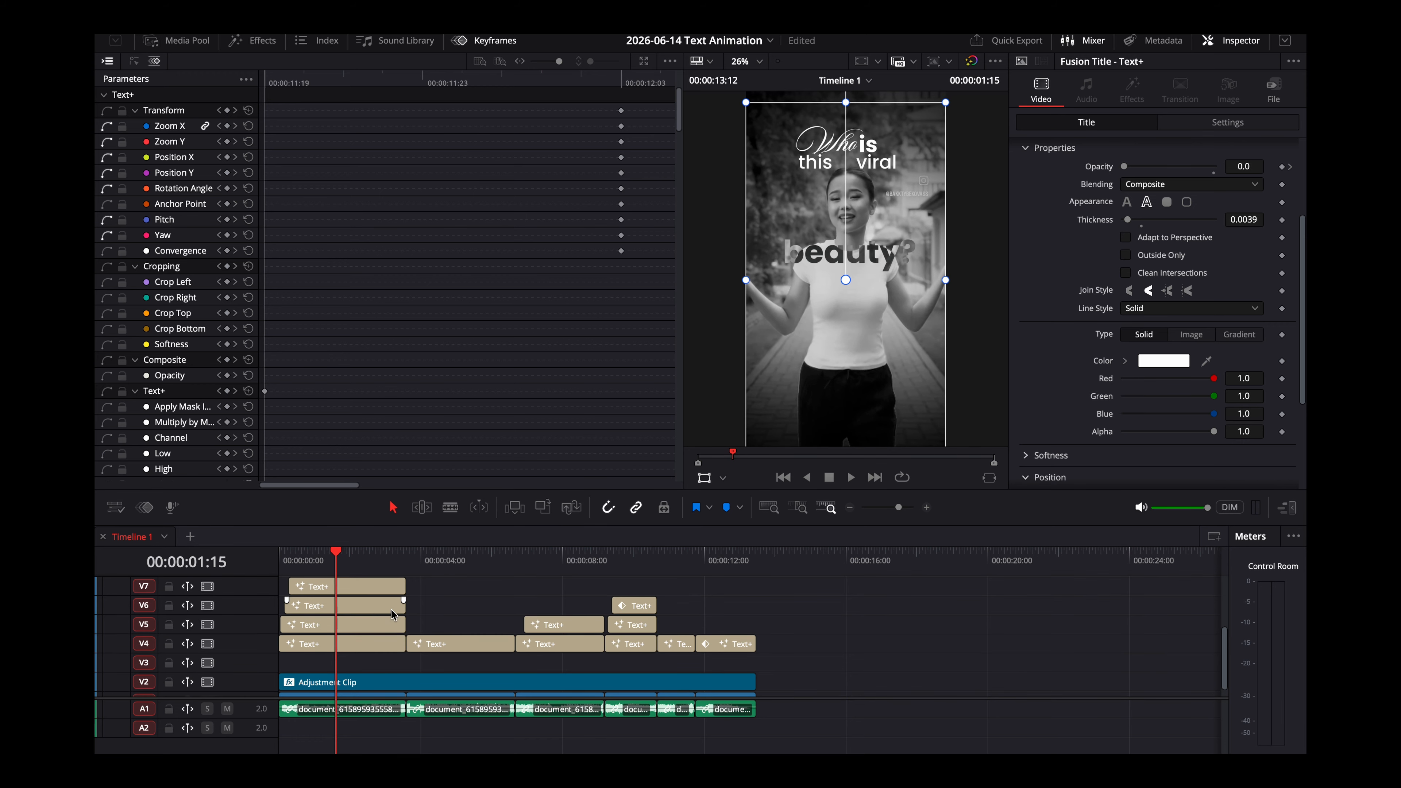
scroll(347, 591, up, 4)
drag(327, 556, 388, 552)
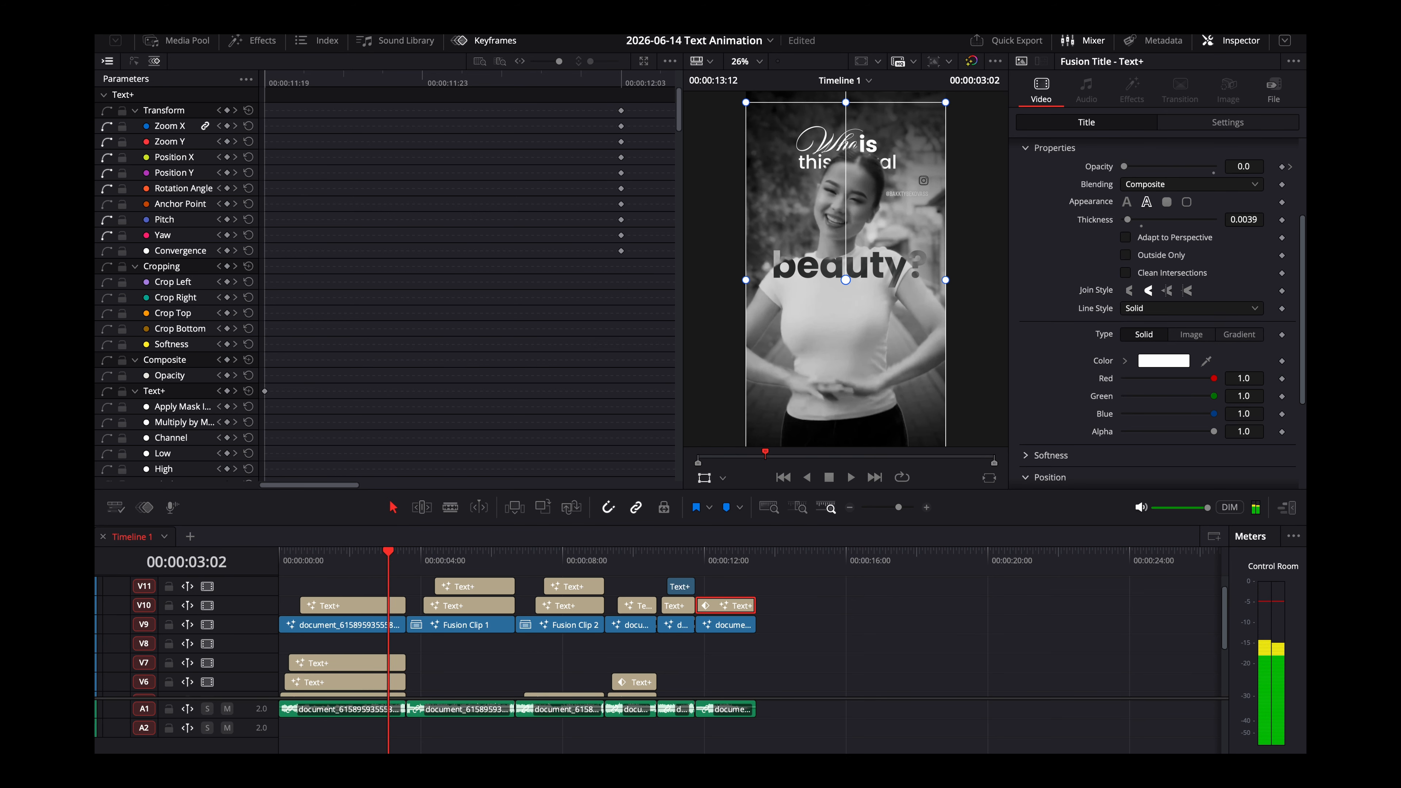